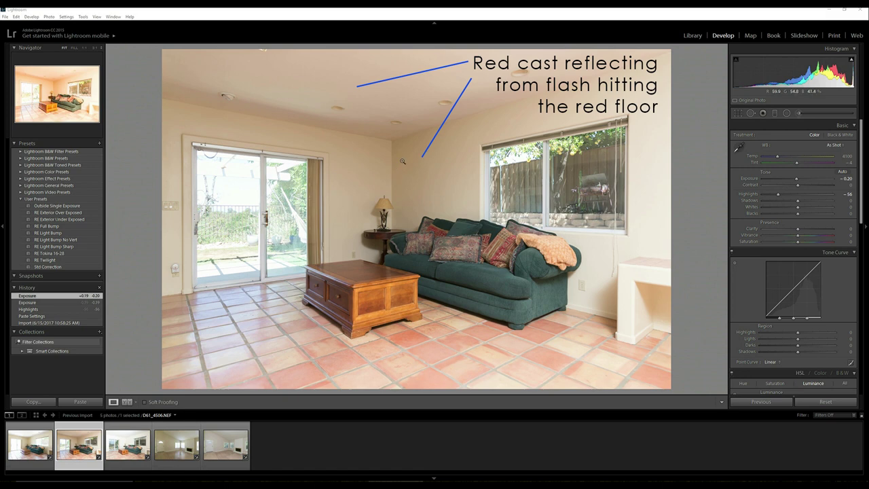
# Step: Compare the D61_4504 frame and the third frame against the edited flash frame
pyautogui.click(22, 454)
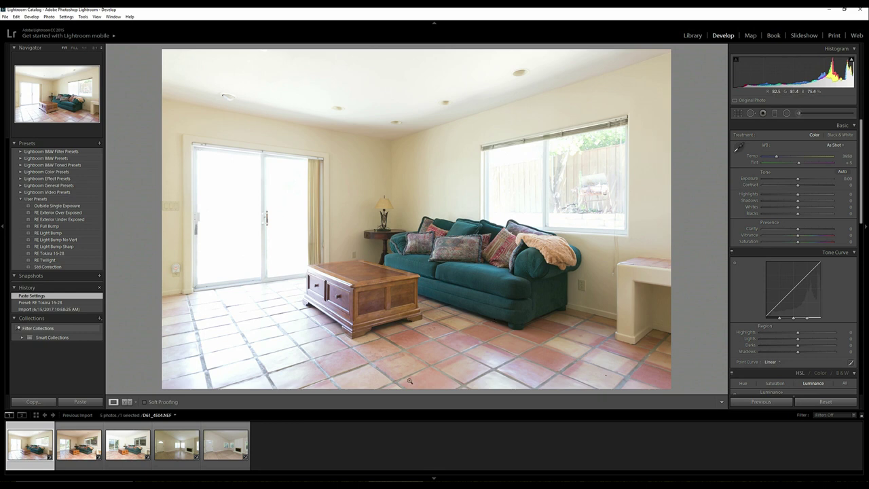
pyautogui.click(69, 447)
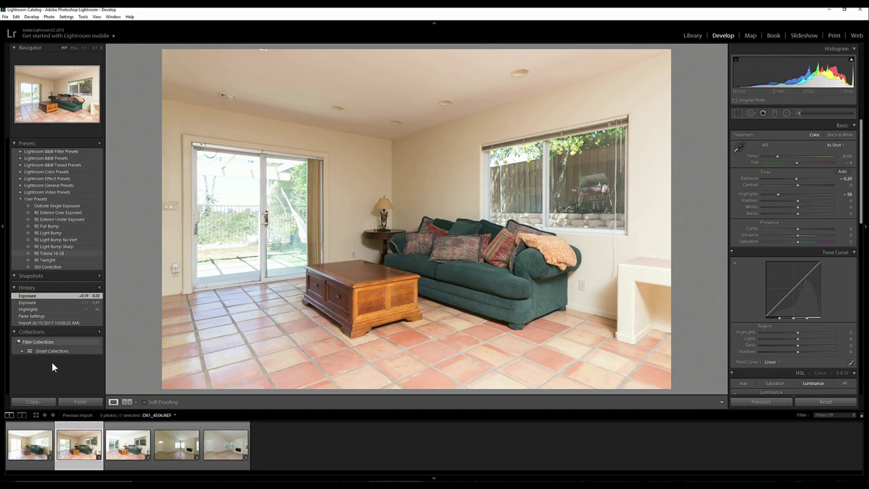
pyautogui.click(115, 445)
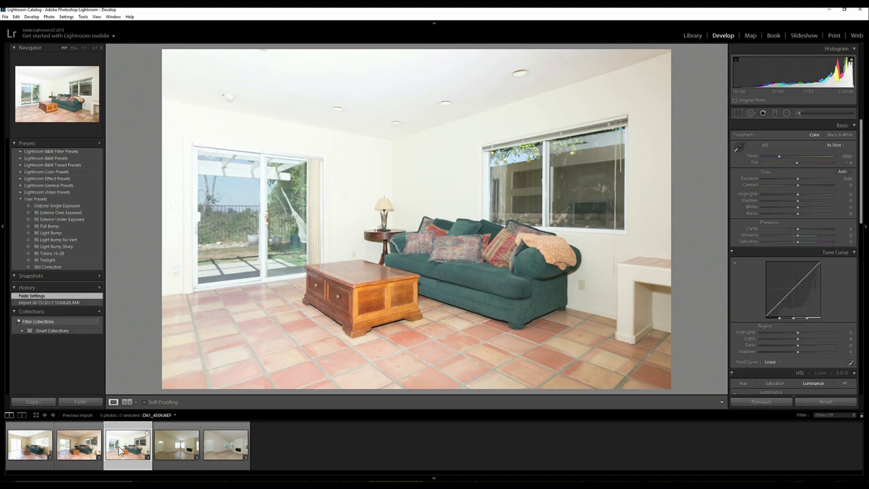
pyautogui.click(79, 443)
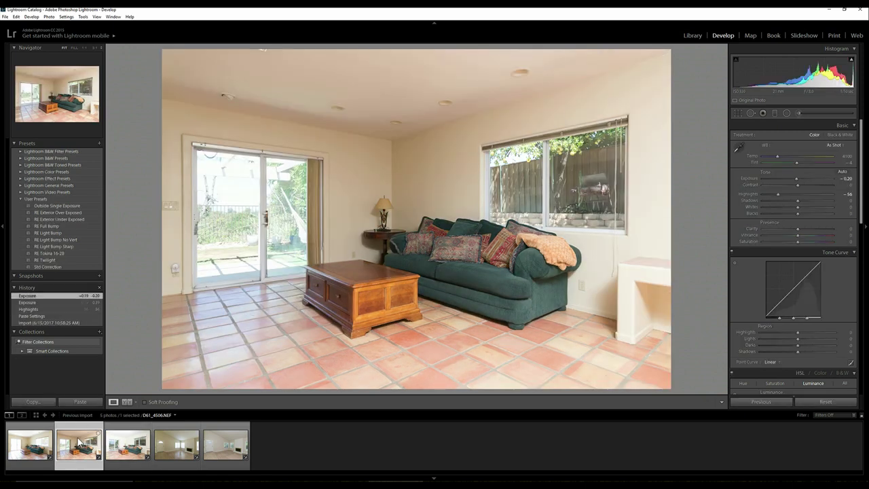
# Step: Select D61_4504 together with the second and third frames and bring up their context menu
pyautogui.click(35, 454)
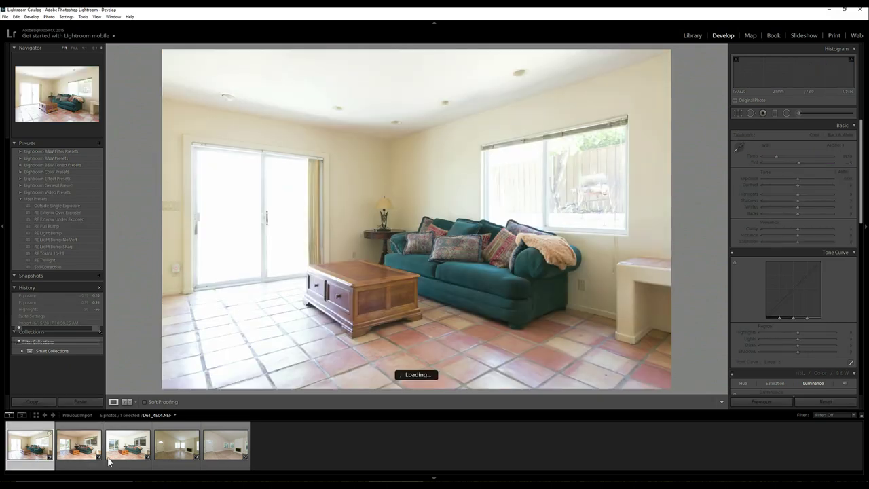
pyautogui.keyDown('ctrl'); pyautogui.click(108, 462); pyautogui.keyUp('ctrl')
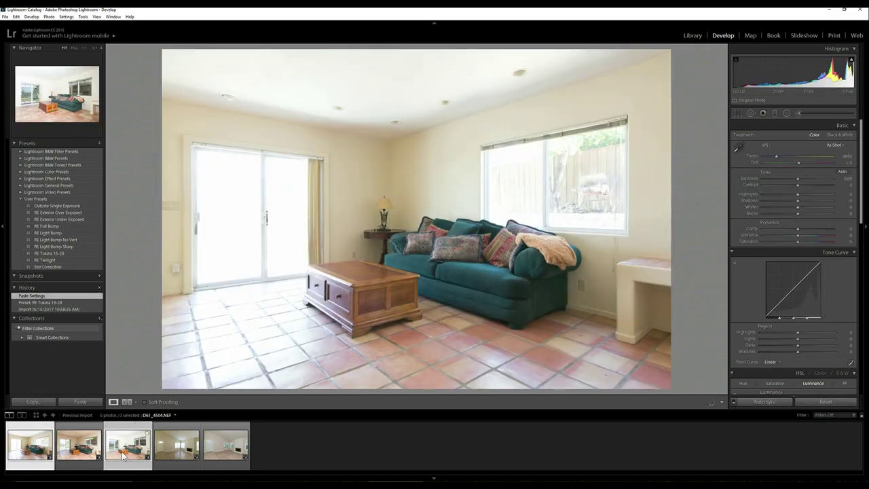
pyautogui.keyDown('ctrl'); pyautogui.click(90, 455); pyautogui.keyUp('ctrl')
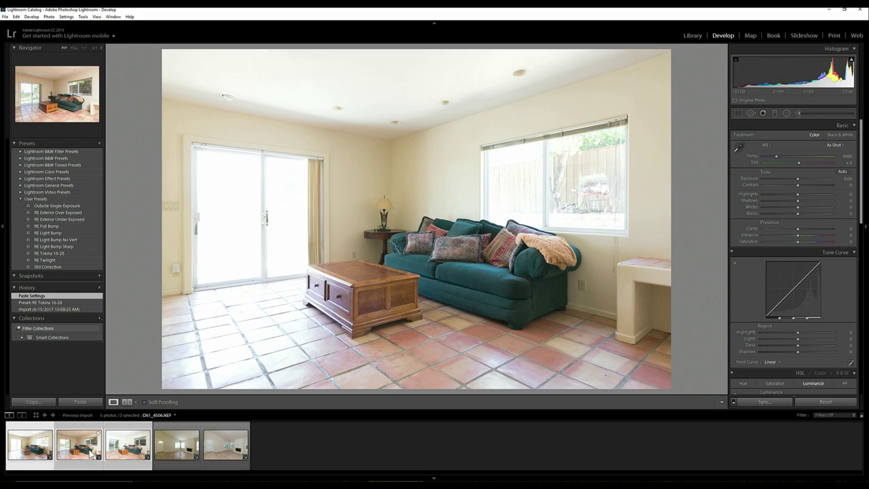
pyautogui.rightClick(91, 454)
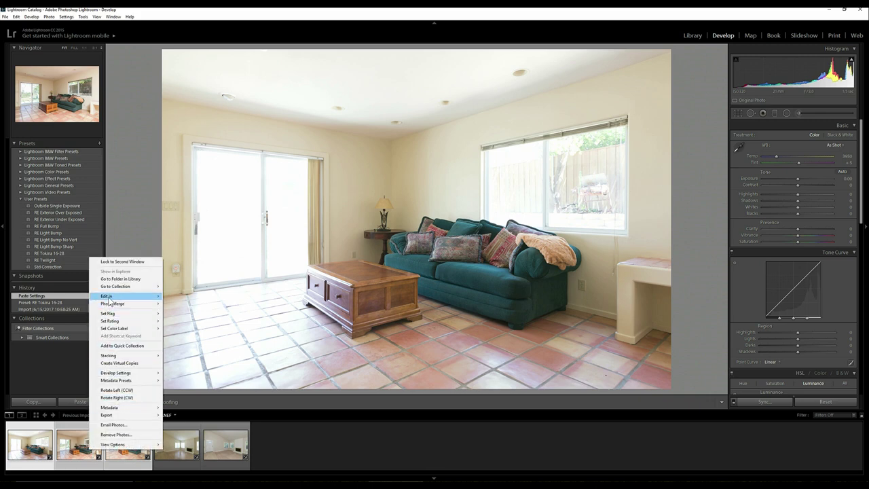
# Step: Open the three selected frames as layers of one Photoshop document via Edit In
pyautogui.moveTo(109, 299)
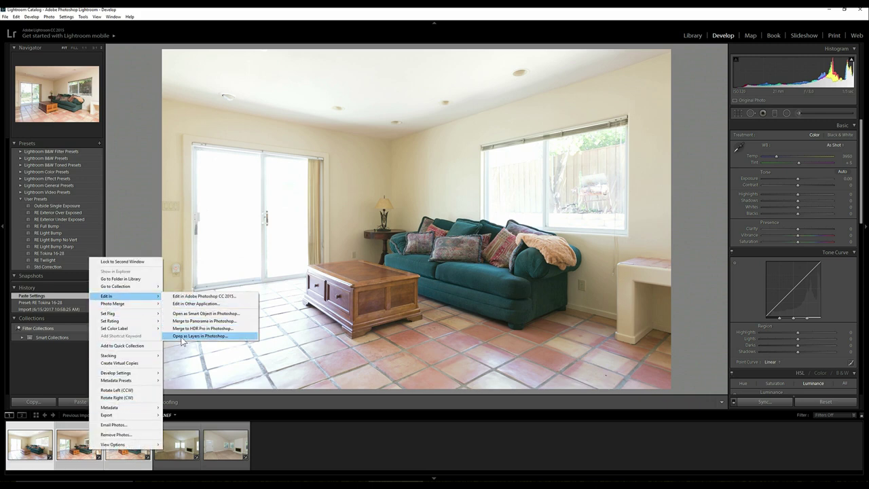
pyautogui.click(181, 336)
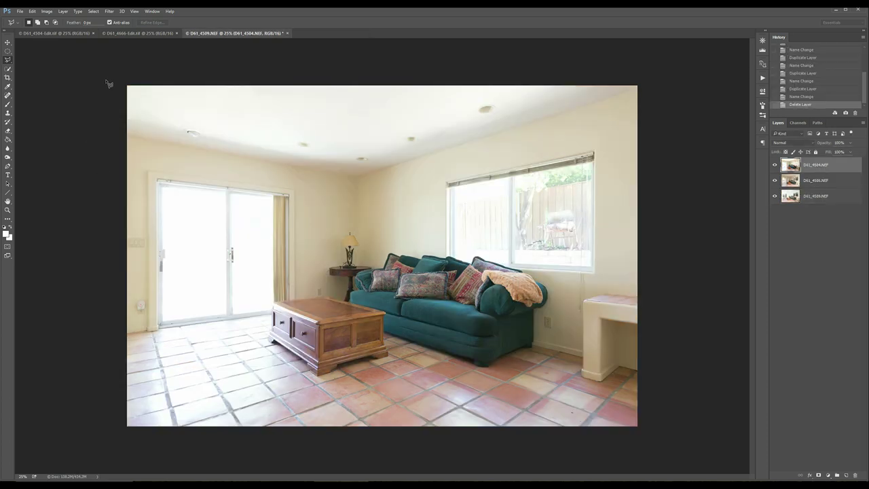
# Step: Close the D61_4504-Edit.tif and D61_4846-Edit.tif documents and compare the layer exposures
pyautogui.click(93, 33)
pyautogui.click(93, 32)
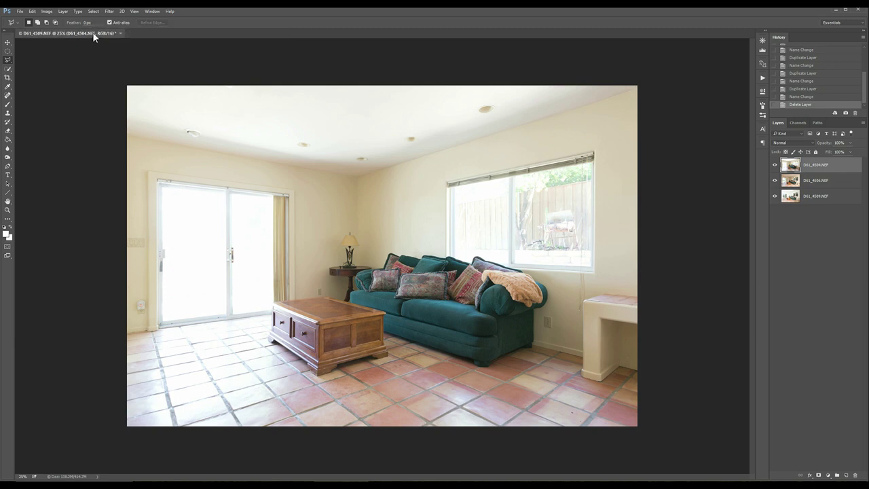
pyautogui.click(775, 165)
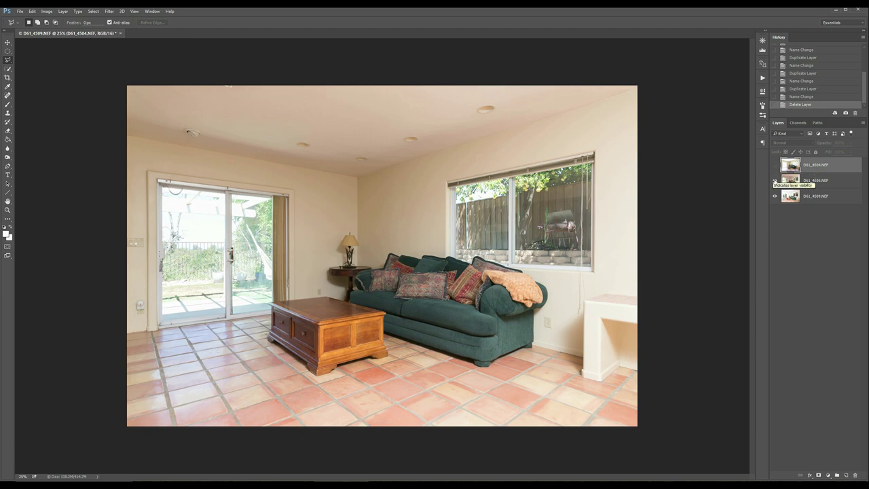
pyautogui.click(775, 181)
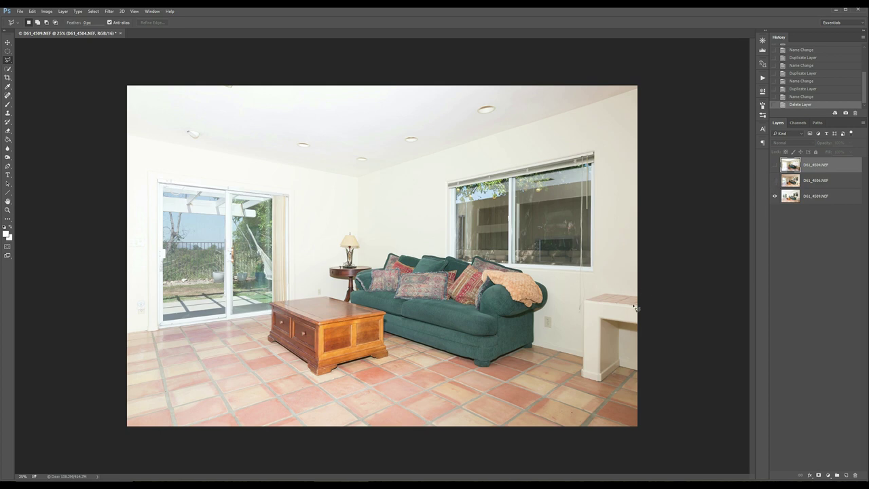
pyautogui.click(775, 181)
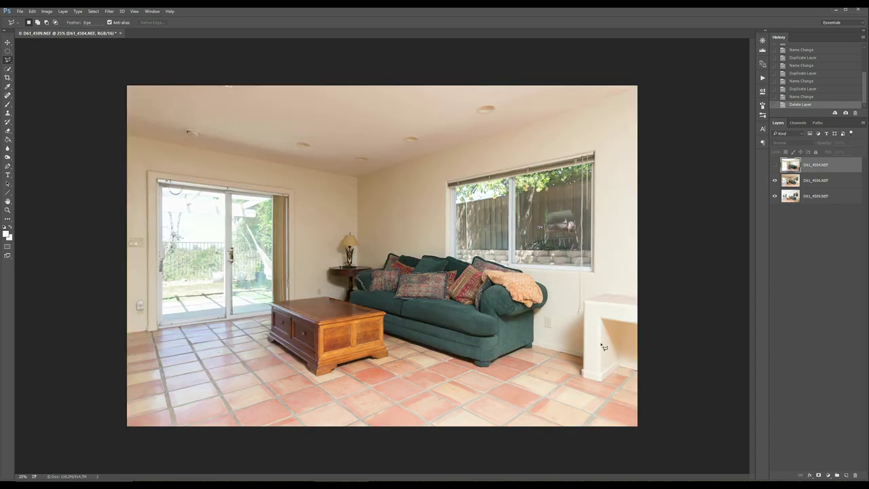
pyautogui.click(775, 165)
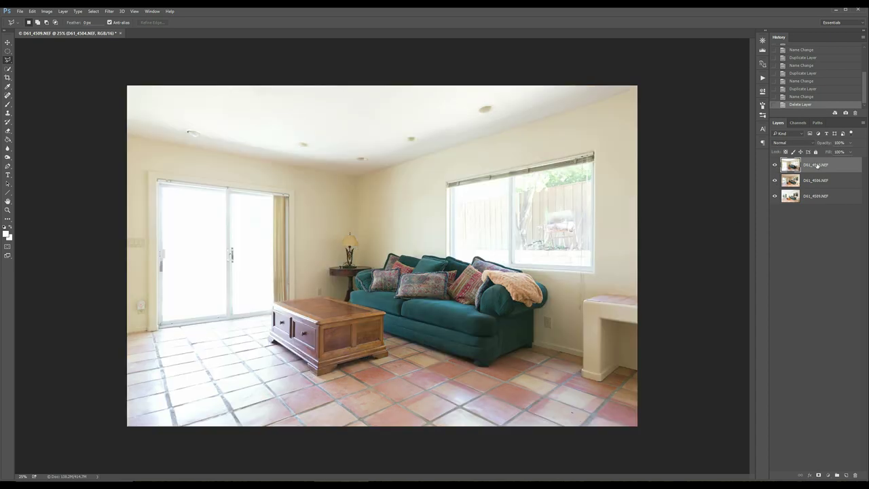
# Step: Blend the D61_4504 layer in Luminosity mode, then duplicate the bottom D61_4509 layer
pyautogui.click(795, 141)
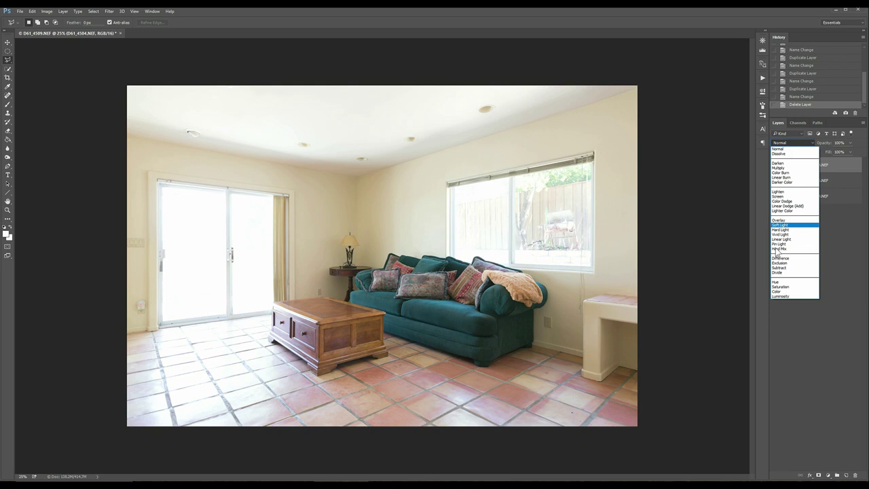
pyautogui.click(781, 296)
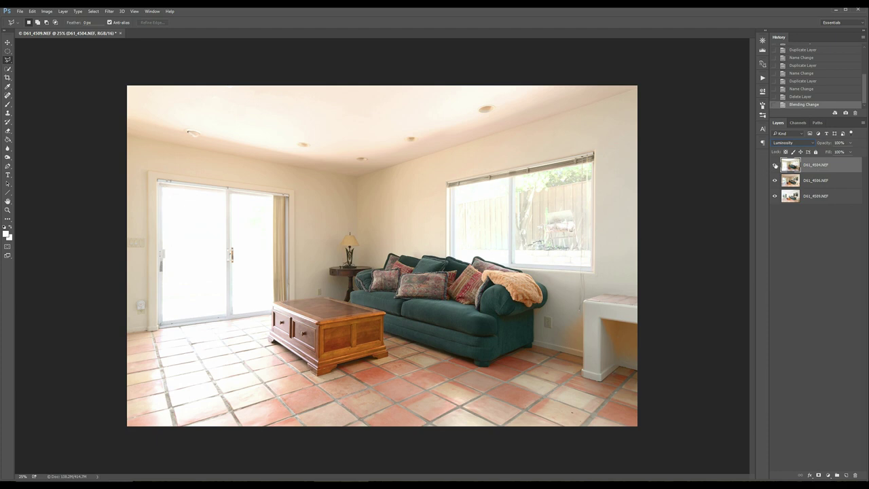
pyautogui.click(776, 165)
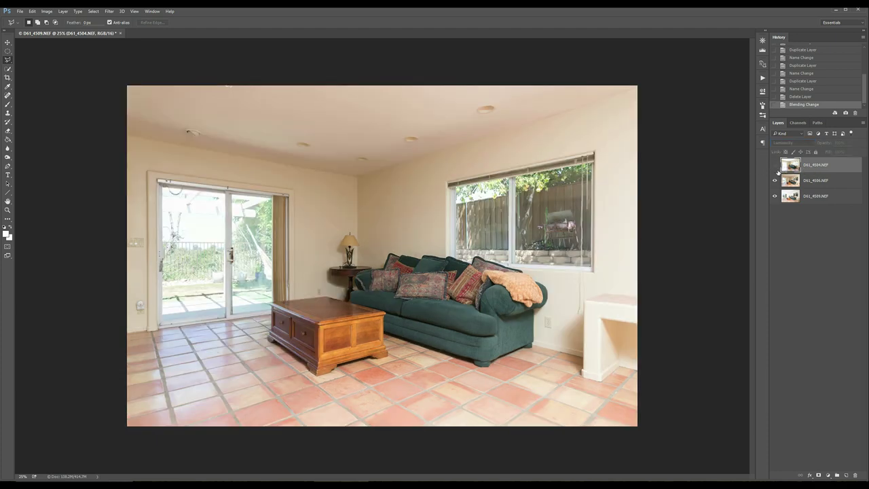
pyautogui.click(775, 180)
pyautogui.click(812, 197)
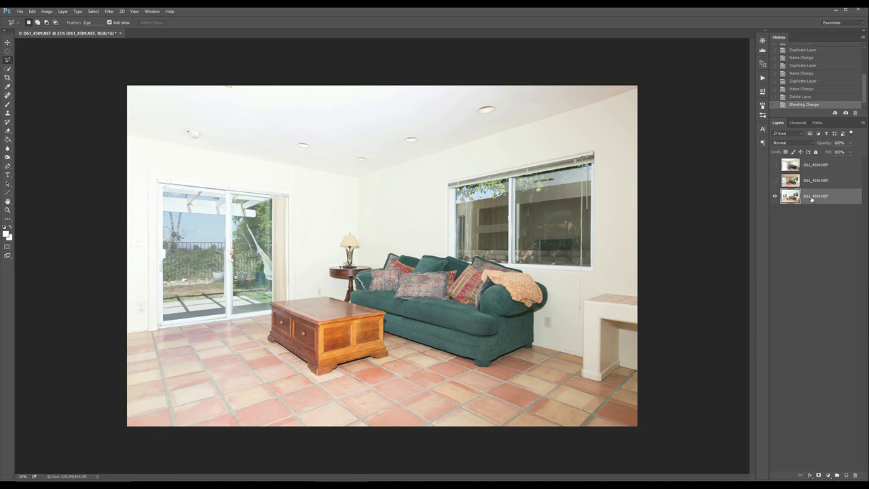
pyautogui.hotkey('ctrl', 'j')
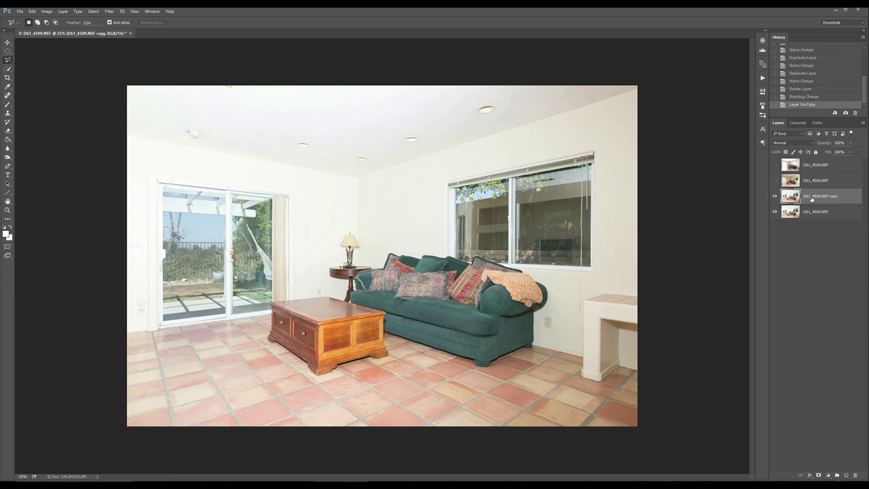
# Step: Place the D61_4509 copy above D61_4506 with a black mask, brushed back in near the white table
pyautogui.moveTo(811, 199); pyautogui.dragTo(780, 178)
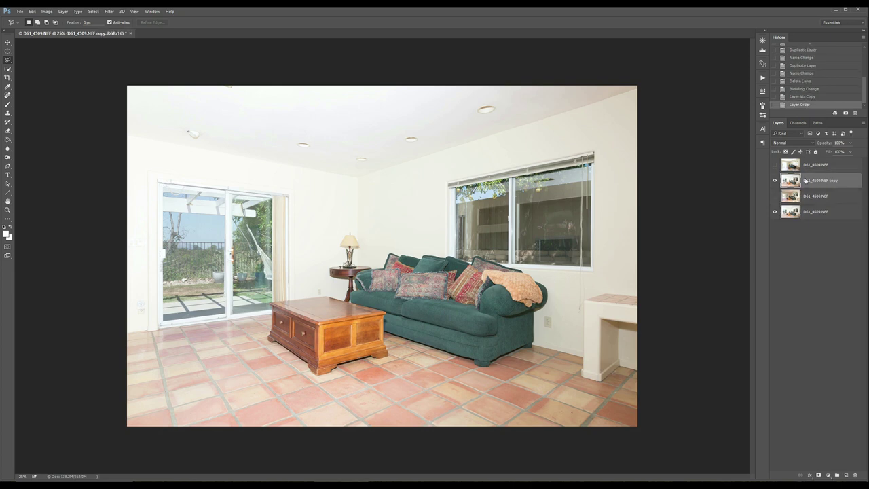
pyautogui.click(775, 197)
pyautogui.hotkey('alt', 'l')
pyautogui.press('m')
pyautogui.press('h')
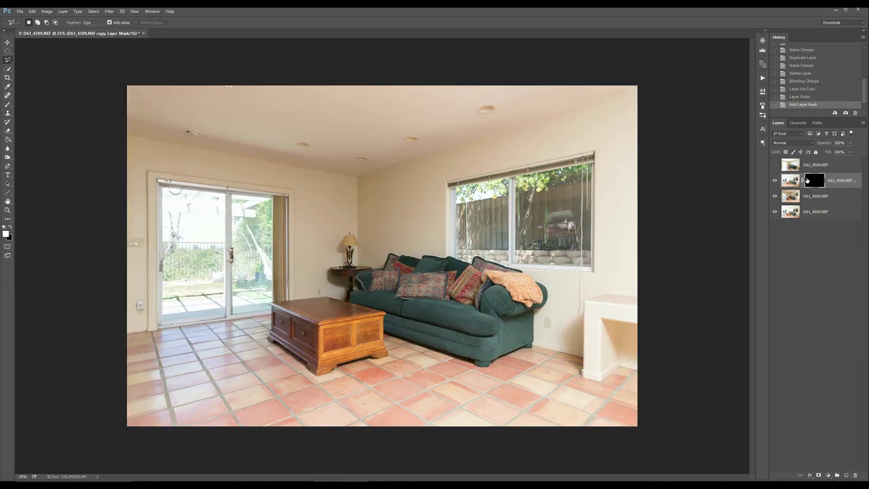
pyautogui.press('b')
pyautogui.moveTo(604, 333)
pyautogui.mouseDown()
pyautogui.moveTo(606, 363)
pyautogui.moveTo(606, 236)
pyautogui.moveTo(621, 268)
pyautogui.moveTo(619, 298)
pyautogui.moveTo(597, 347)
pyautogui.moveTo(589, 335)
pyautogui.moveTo(621, 342)
pyautogui.moveTo(609, 326)
pyautogui.moveTo(587, 339)
pyautogui.moveTo(602, 363)
pyautogui.moveTo(591, 339)
pyautogui.moveTo(683, 389)
pyautogui.mouseUp()
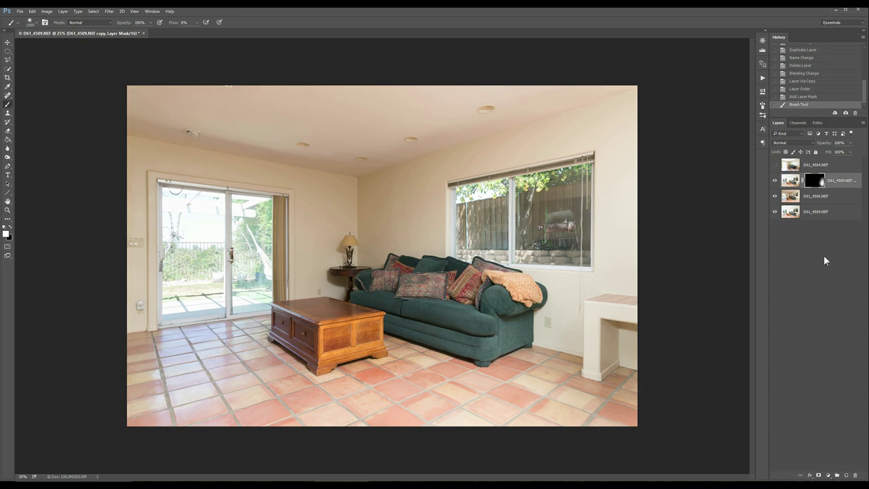
# Step: Duplicate D61_4506 with the masked copy and merge the duplicates into D61_4509.NEF copy 2
pyautogui.click(837, 197)
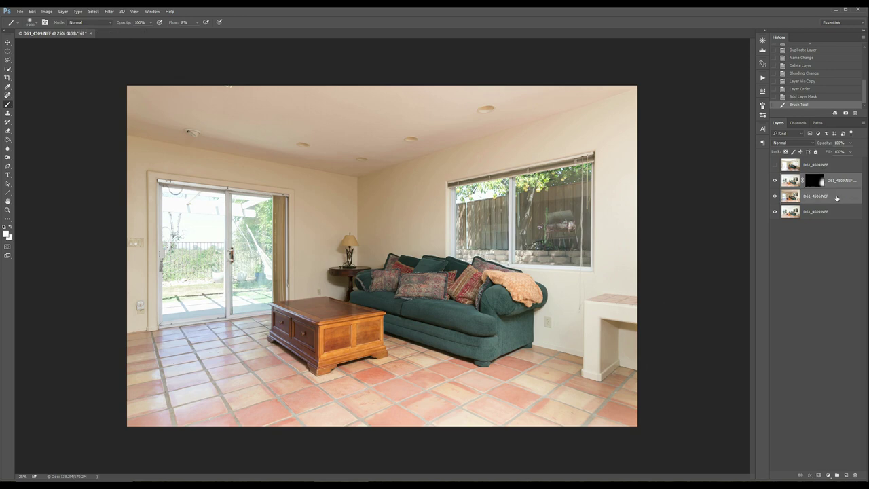
pyautogui.hotkey('ctrl', 'j')
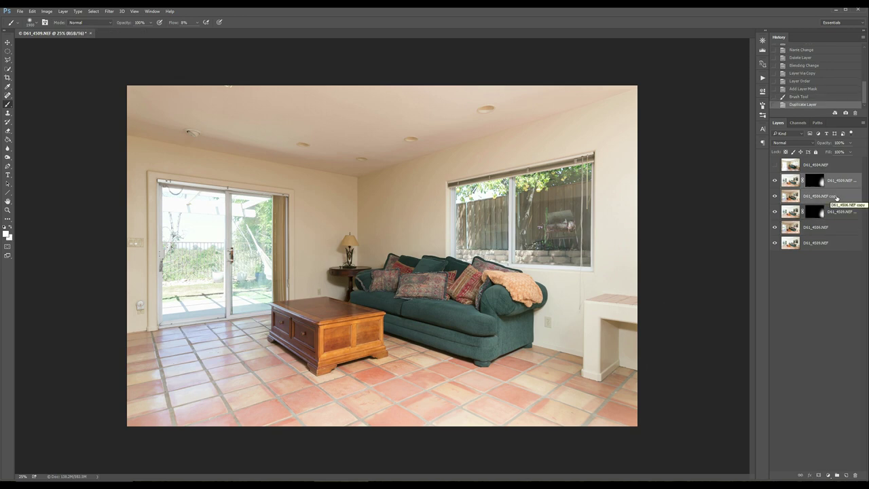
pyautogui.rightClick(836, 197)
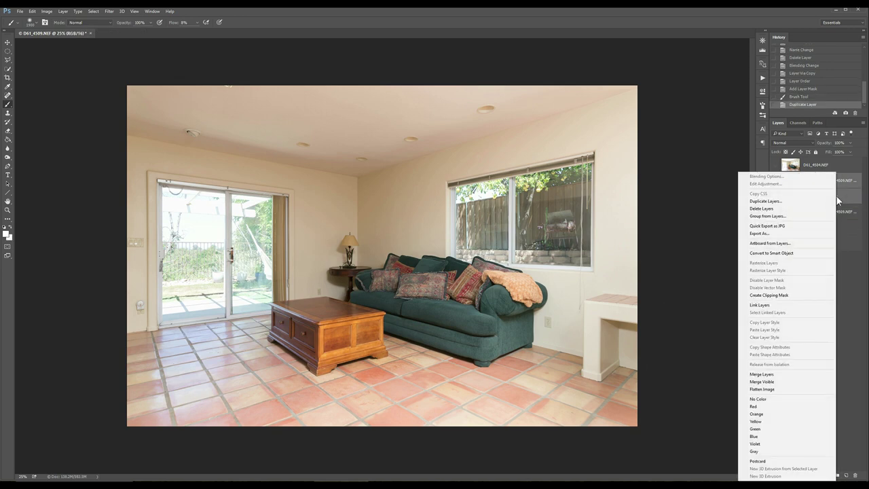
pyautogui.click(791, 375)
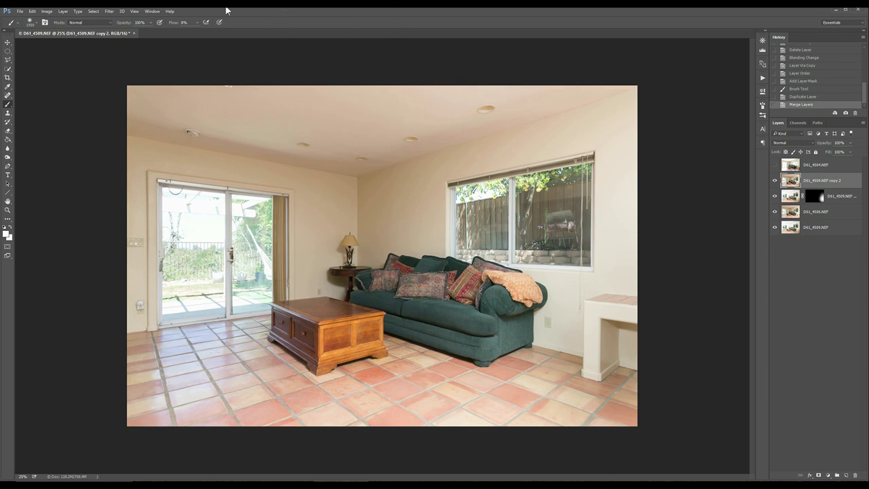
pyautogui.hotkey('alt', 'f')
# Step: Back out of the menu, glance at Lightroom, and fit the whole photo in the window
pyautogui.press('Escape')
pyautogui.hotkey('alt', 'Tab')
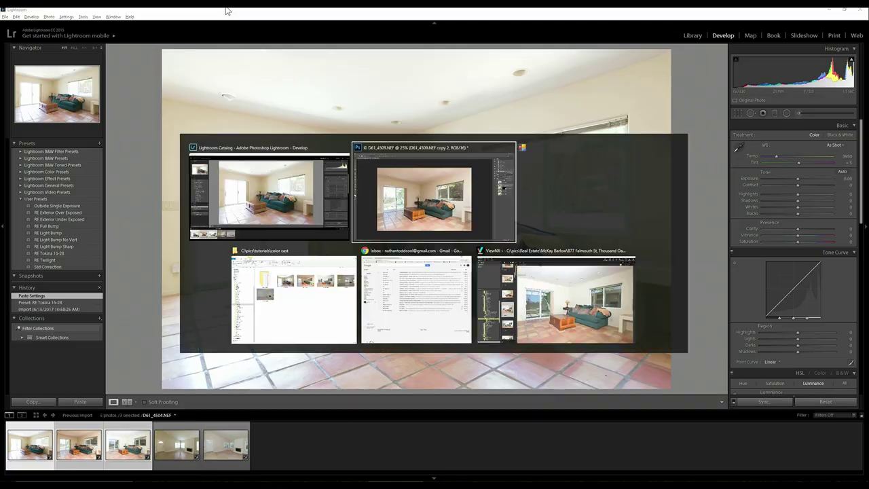
pyautogui.hotkey('ctrl', '0')
pyautogui.press('l')
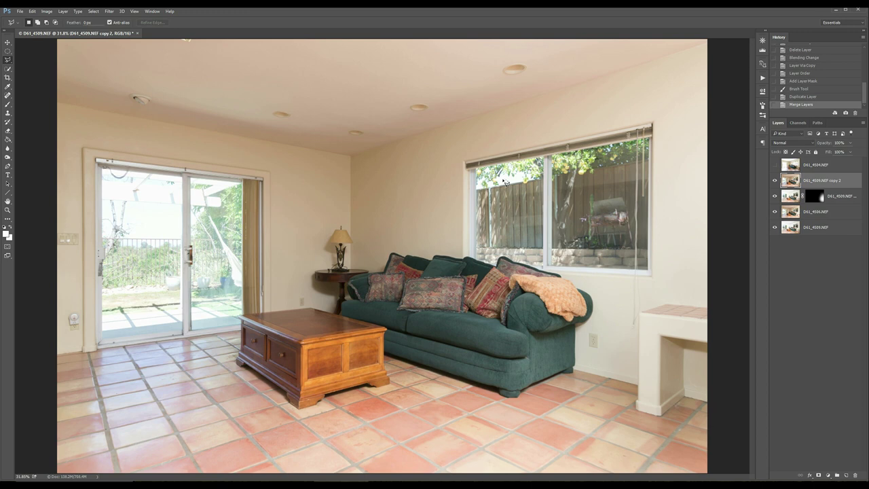
# Step: Apply Match Color with Neutralize checked and Color Intensity set to 100
pyautogui.hotkey('alt', 'i')
pyautogui.press('j')
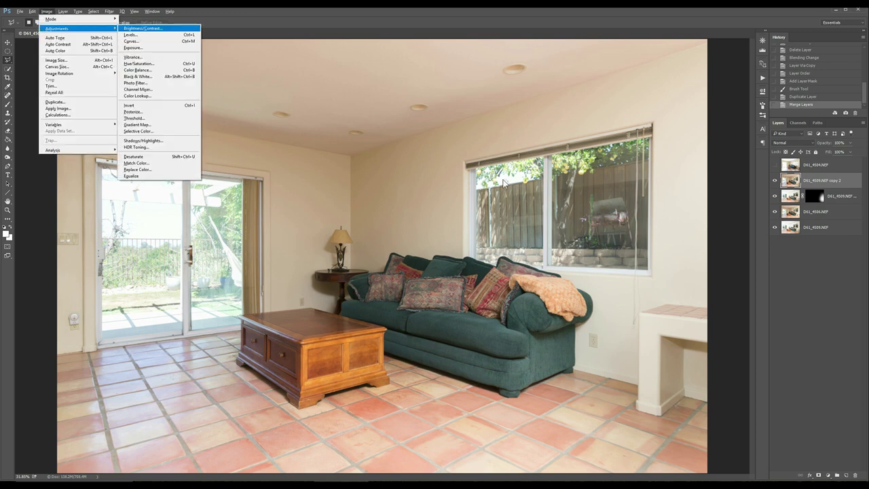
pyautogui.press('m')
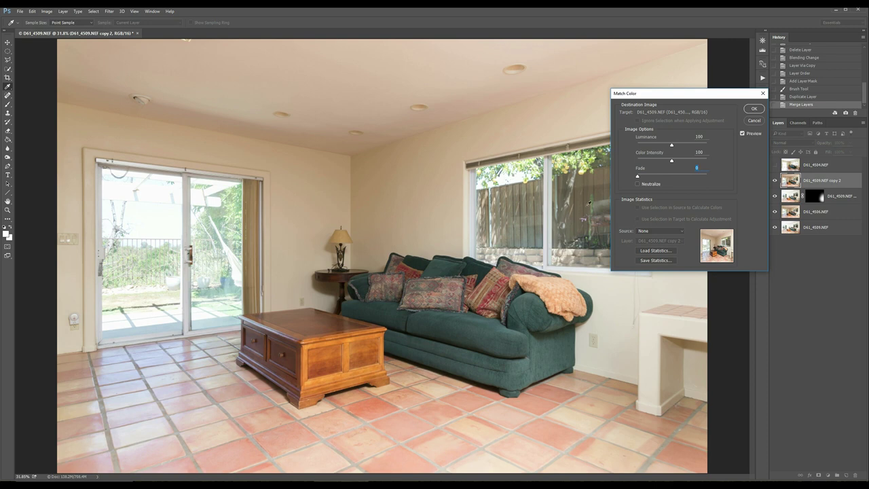
pyautogui.click(638, 184)
pyautogui.click(663, 157)
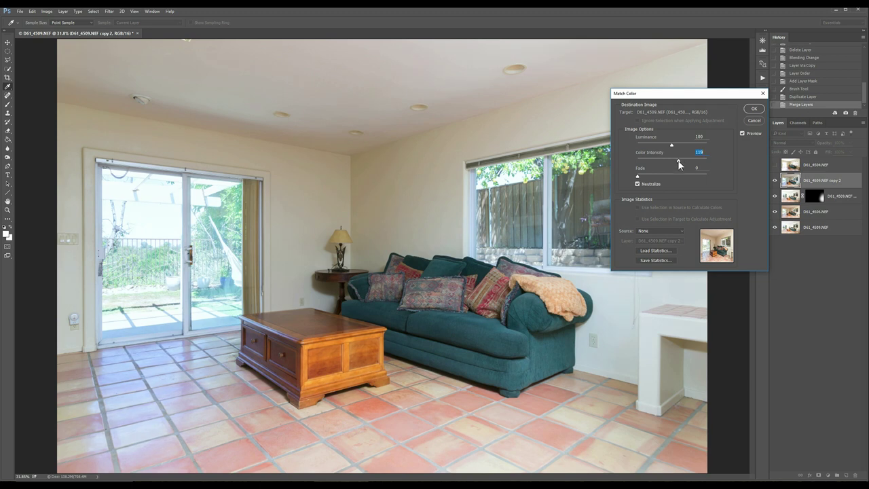
pyautogui.moveTo(682, 159); pyautogui.dragTo(674, 164)
pyautogui.write('100')
pyautogui.press('Return')
pyautogui.press('l')
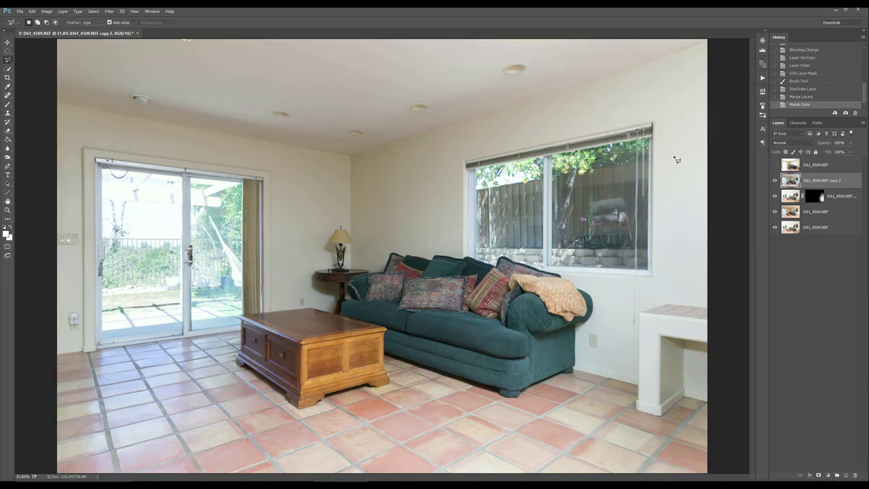
# Step: Compare copy 2 on and off, then show D61_4504.NEF and try Normal before choosing Luminosity
pyautogui.click(776, 182)
pyautogui.click(775, 182)
pyautogui.click(776, 166)
pyautogui.click(815, 165)
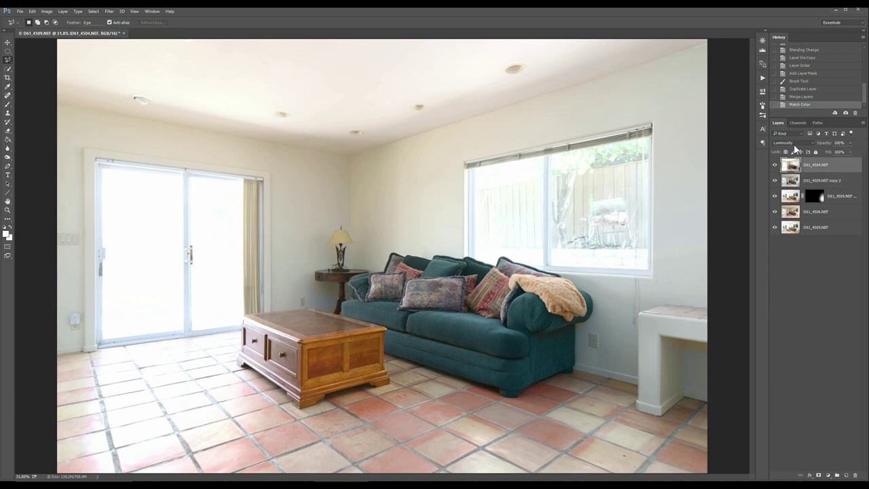
pyautogui.click(794, 144)
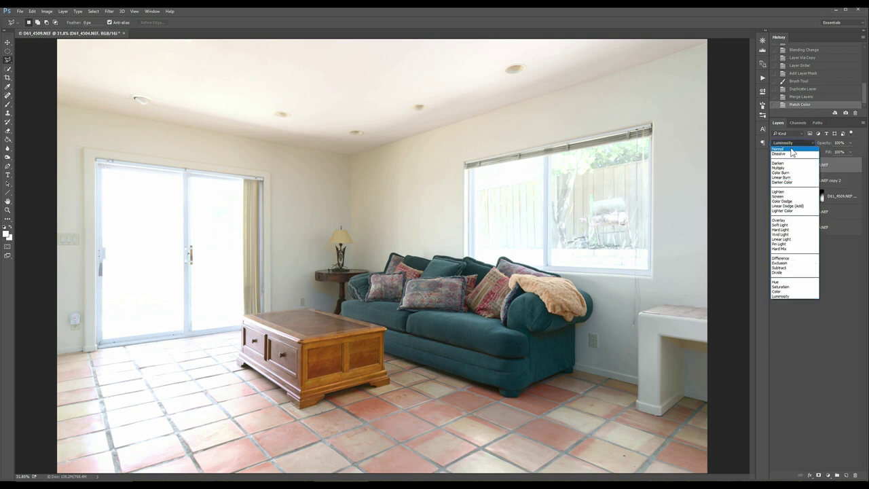
pyautogui.click(792, 149)
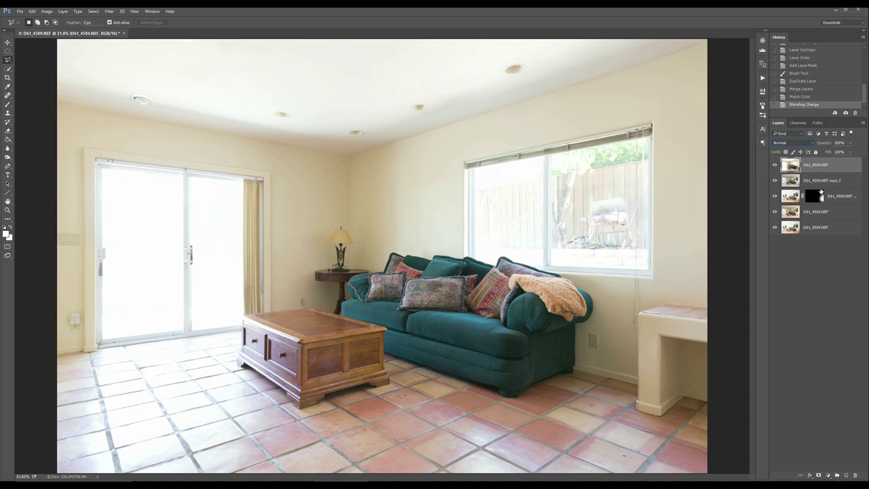
pyautogui.click(798, 142)
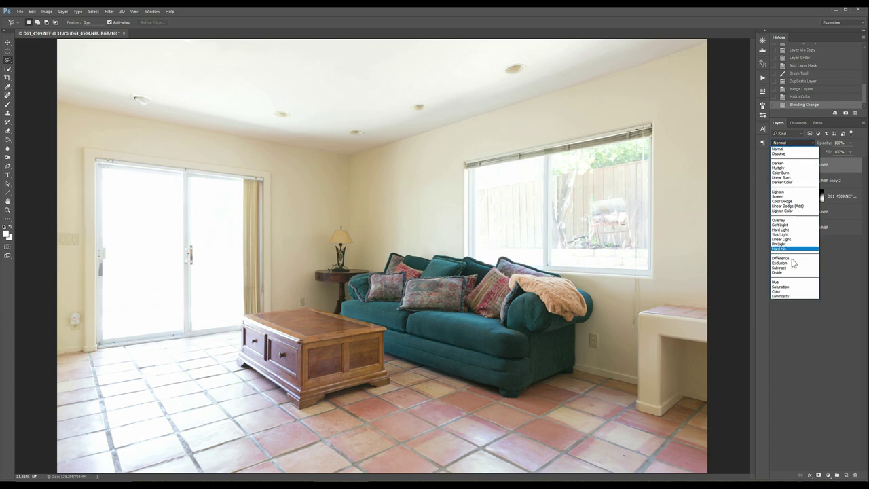
pyautogui.click(791, 295)
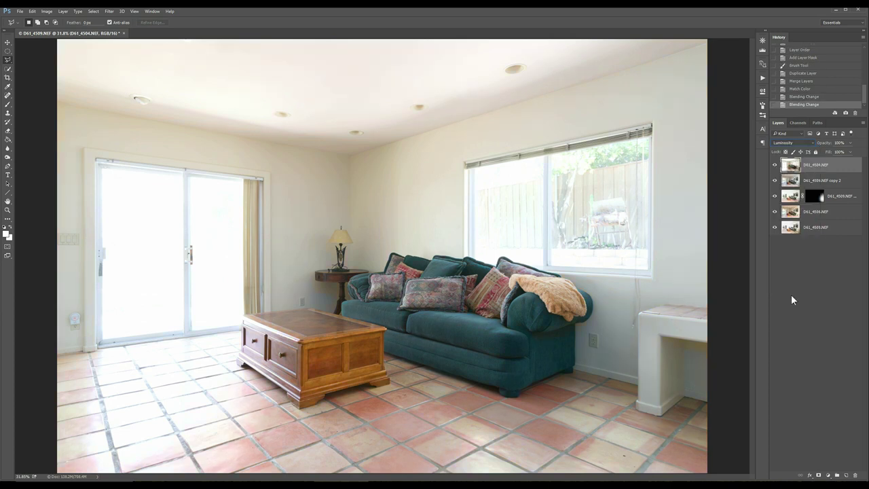
# Step: Hide D61_4504.NEF again and select the D61_4509.NEF copy 2 layer
pyautogui.click(775, 165)
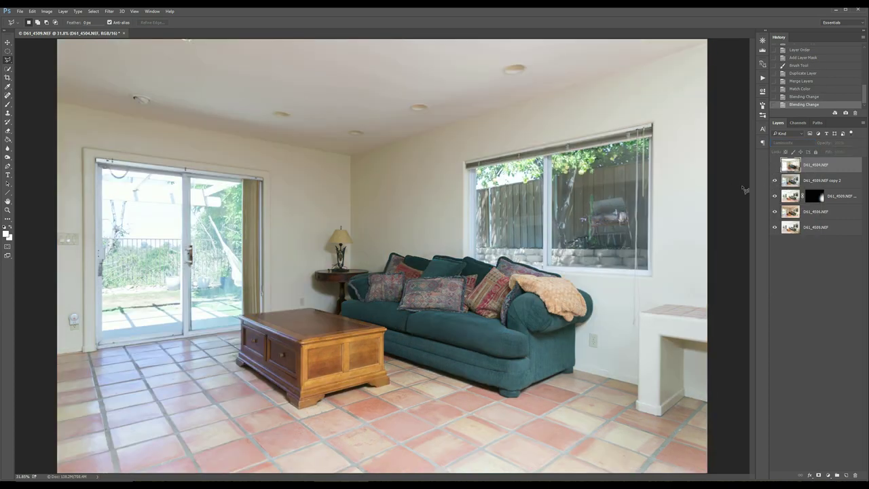
pyautogui.click(814, 184)
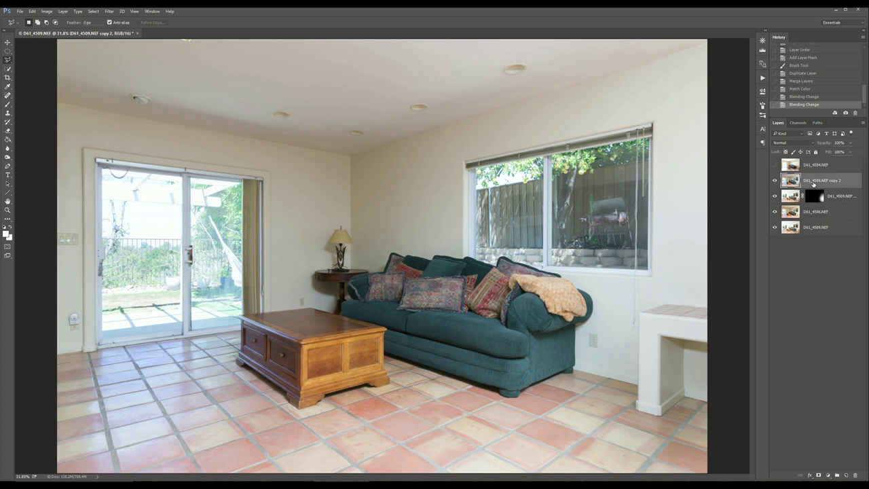
pyautogui.click(850, 143)
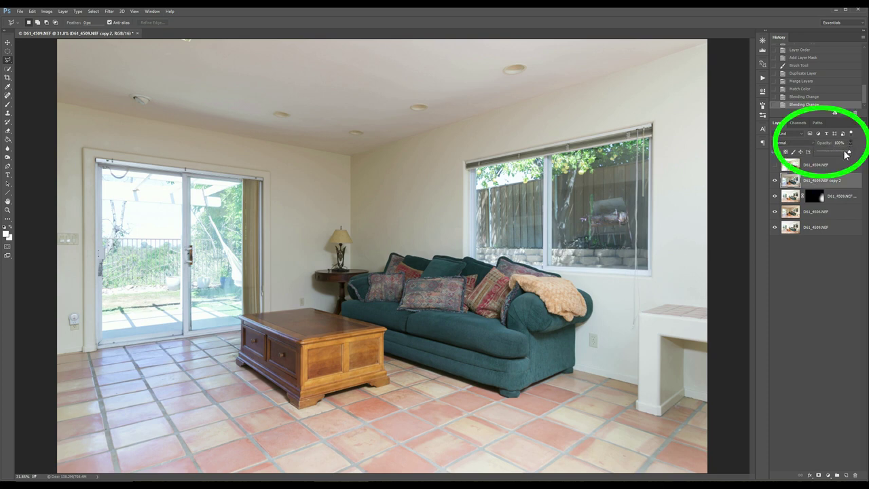
# Step: Lower D61_4509.NEF copy 2 to 83% opacity and compare it on and off
pyautogui.moveTo(845, 152); pyautogui.dragTo(843, 151)
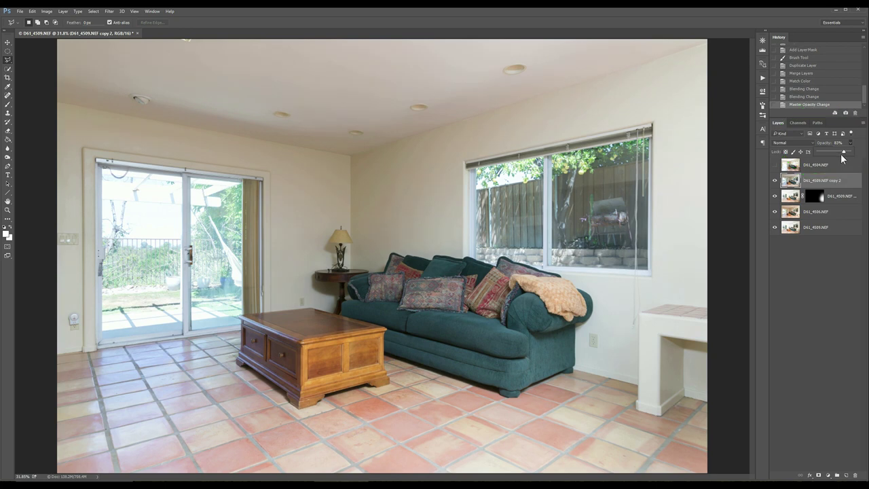
pyautogui.click(775, 181)
pyautogui.click(774, 181)
pyautogui.click(774, 181)
pyautogui.click(775, 181)
pyautogui.hotkey('alt', 'l')
# Step: Give copy 2 a reveal-all mask erased over the floor, then show and select D61_4504.NEF
pyautogui.press('m')
pyautogui.press('r')
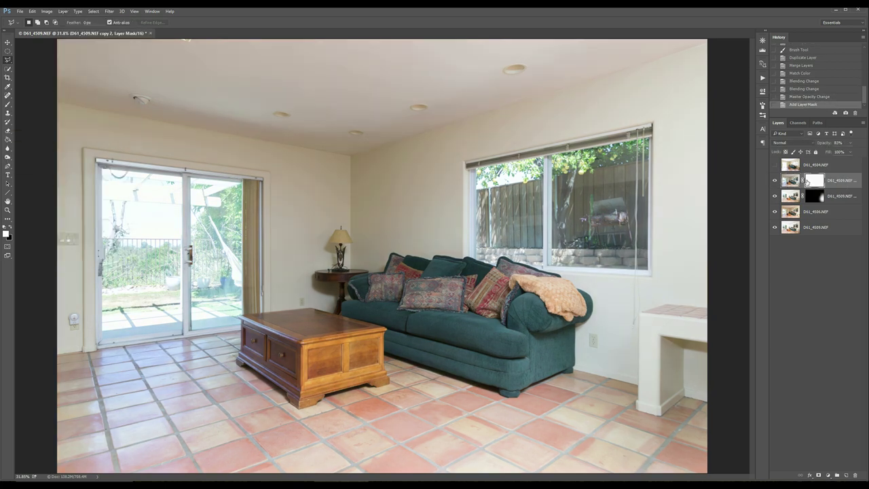
pyautogui.hotkey('ctrl', '-')
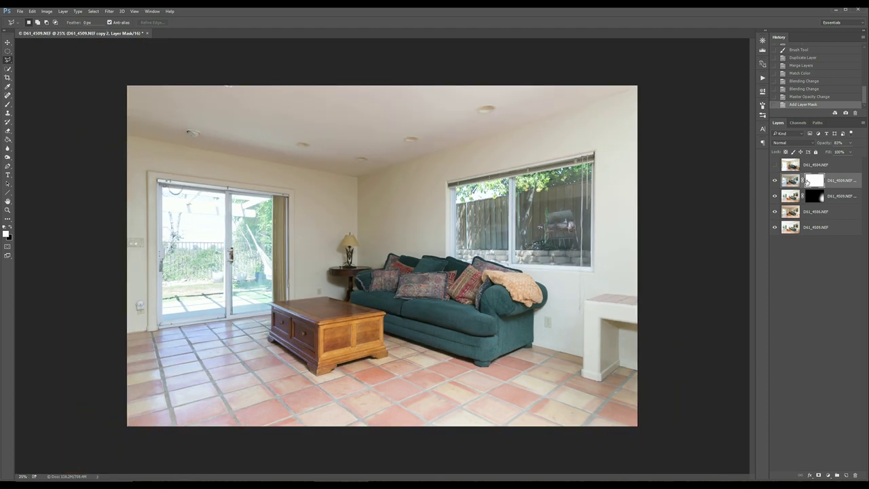
pyautogui.press('e')
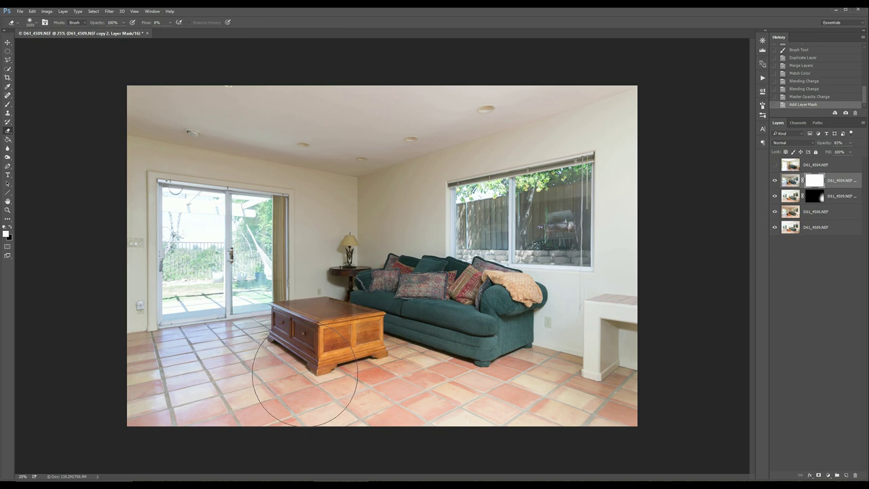
pyautogui.moveTo(413, 370)
pyautogui.mouseDown()
pyautogui.moveTo(475, 359)
pyautogui.moveTo(577, 372)
pyautogui.mouseUp()
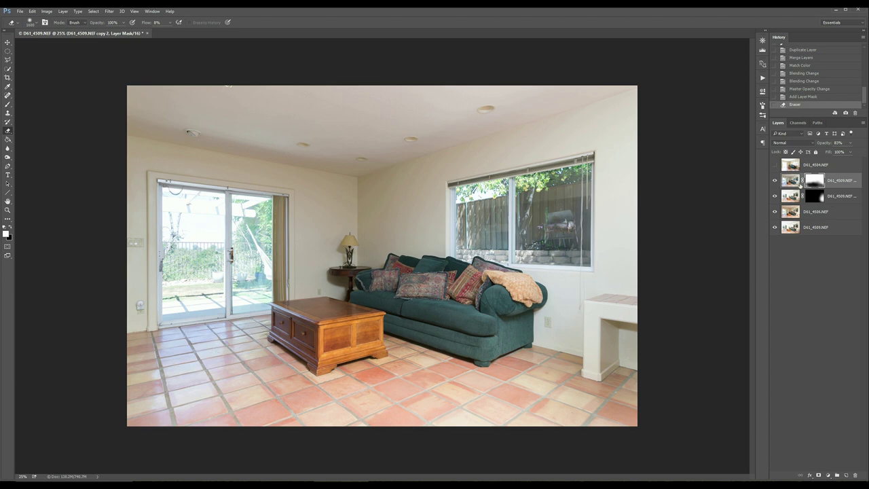
pyautogui.click(775, 165)
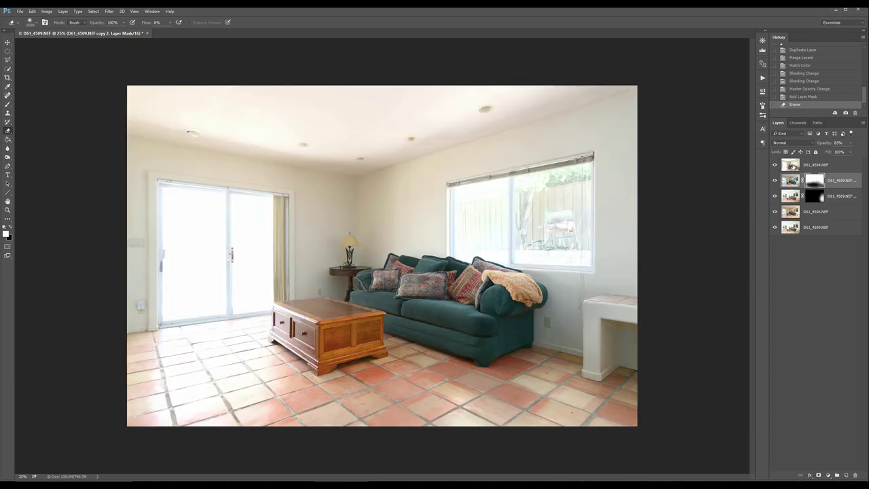
pyautogui.click(818, 169)
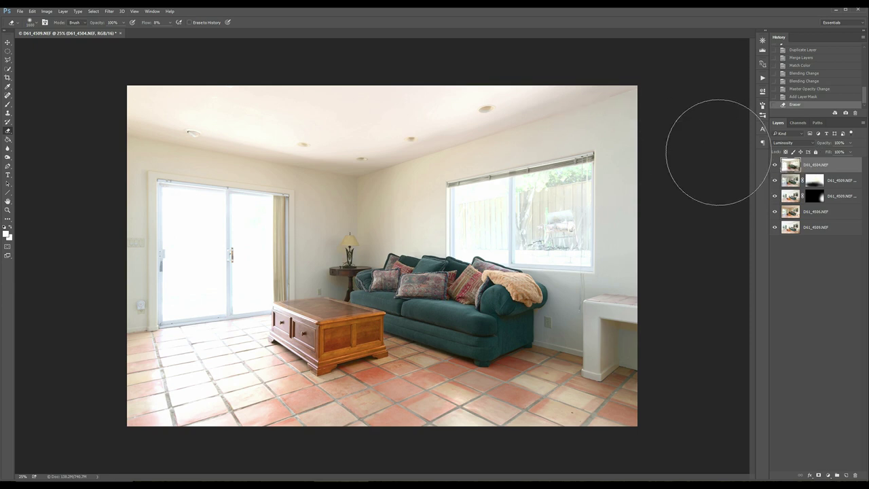
# Step: Add a hide-all mask to D61_4504.NEF and brush brightness into the floor, right wall, ceiling and left wall
pyautogui.hotkey('alt', 'l')
pyautogui.press('m')
pyautogui.press('h')
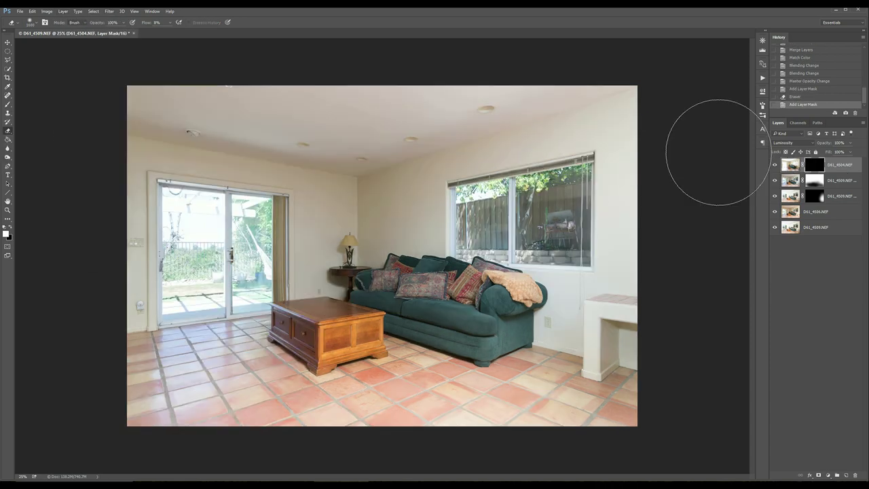
pyautogui.press('b')
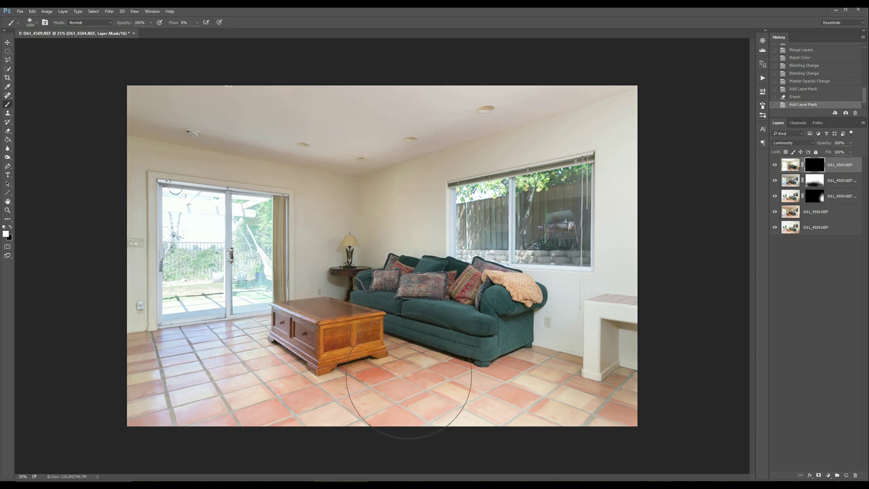
pyautogui.moveTo(512, 401)
pyautogui.mouseDown()
pyautogui.moveTo(581, 368)
pyautogui.moveTo(597, 343)
pyautogui.moveTo(614, 346)
pyautogui.moveTo(649, 385)
pyautogui.moveTo(637, 137)
pyautogui.mouseUp()
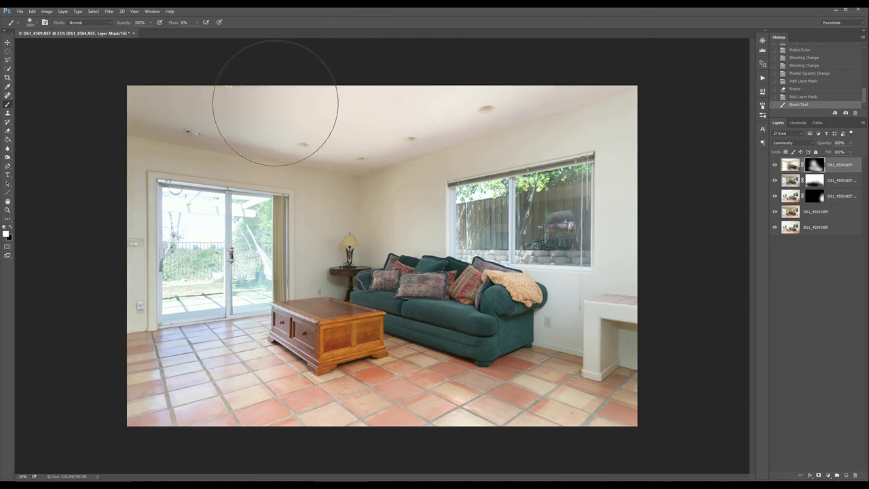
pyautogui.moveTo(383, 107); pyautogui.dragTo(341, 127)
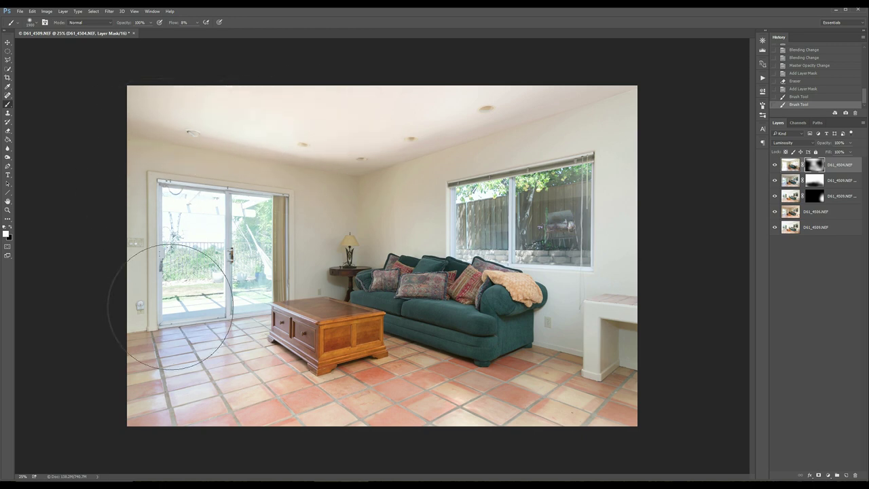
pyautogui.moveTo(342, 197); pyautogui.dragTo(369, 224)
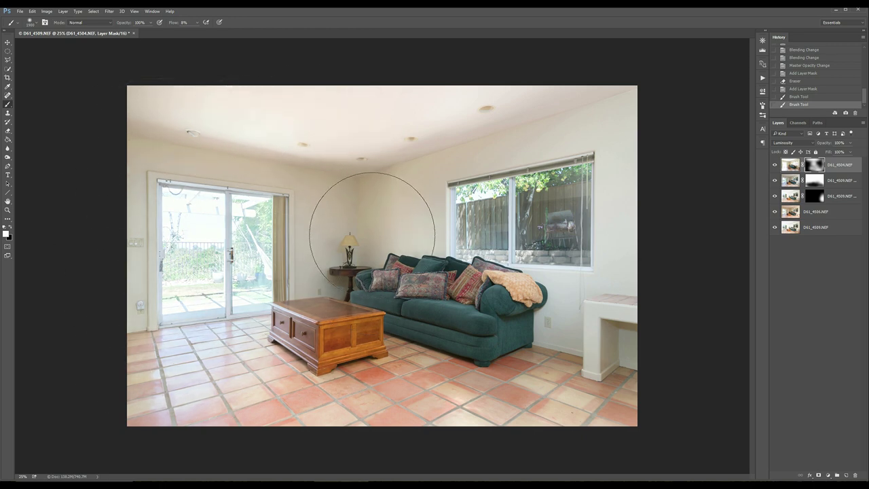
# Step: Erase the mask's overspill on the wall and paint more brightness onto the floor
pyautogui.press('e')
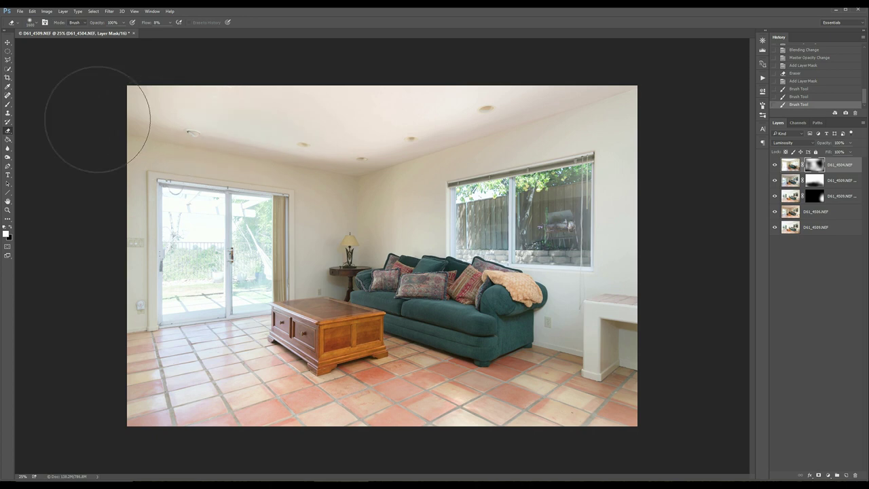
pyautogui.moveTo(288, 180); pyautogui.dragTo(368, 174)
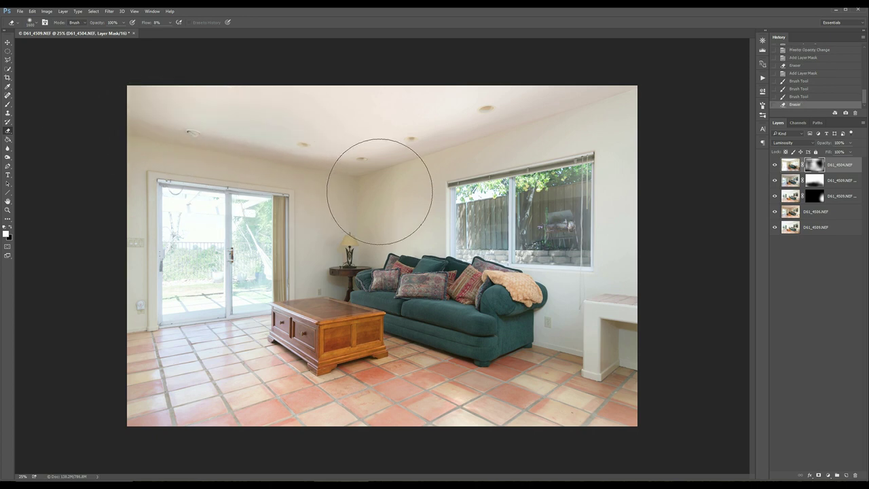
pyautogui.press('b')
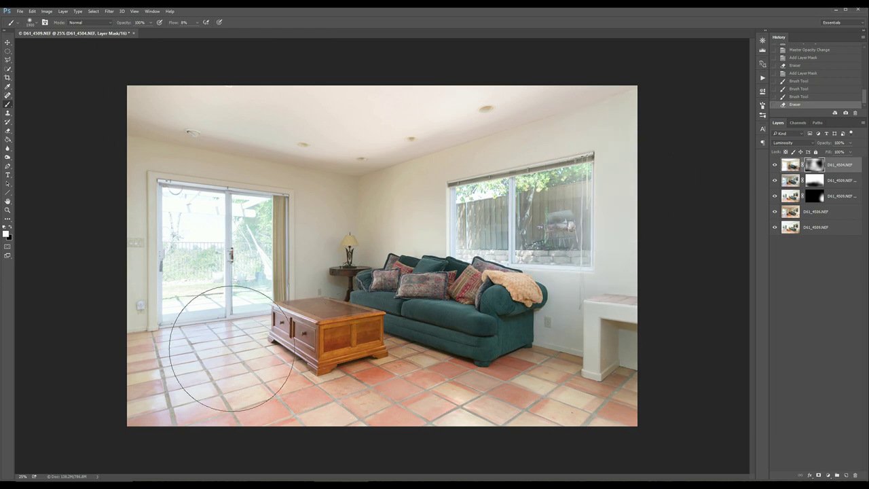
pyautogui.moveTo(316, 414); pyautogui.dragTo(397, 417)
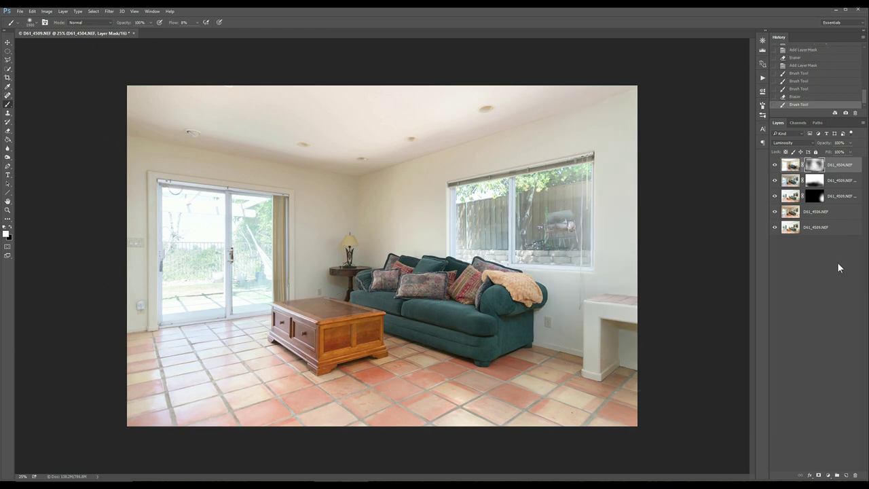
# Step: Move the D61_4509.NEF layer to the top of the stack and blend it in Darken mode
pyautogui.click(829, 229)
pyautogui.moveTo(832, 228); pyautogui.dragTo(842, 163)
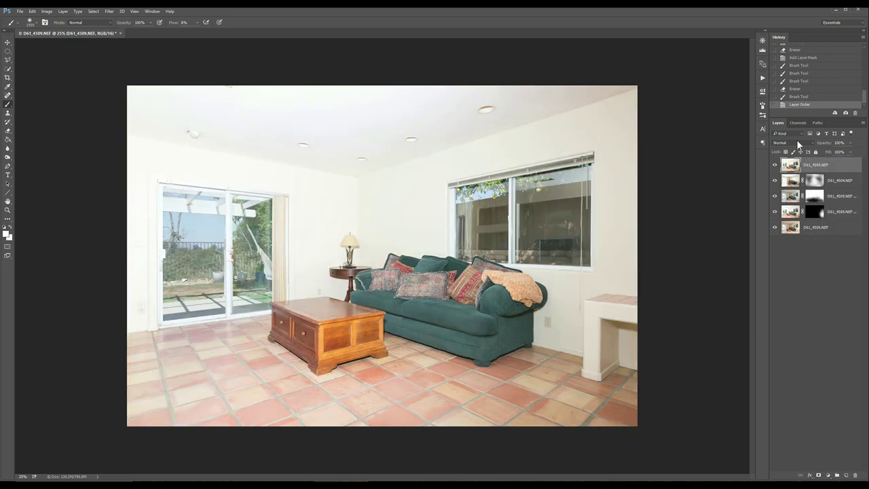
pyautogui.click(798, 142)
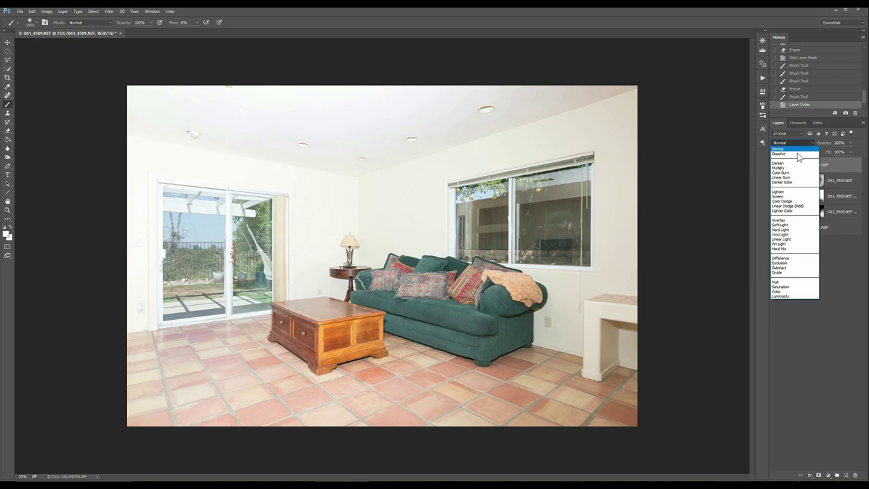
pyautogui.click(781, 164)
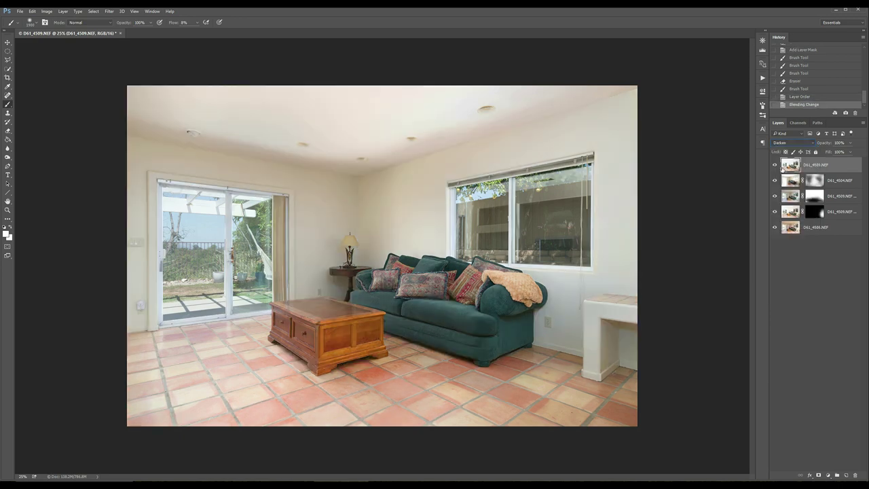
# Step: Add a black mask and paint it at 100% flow over the sliding door and right window
pyautogui.click(62, 11)
pyautogui.click(163, 129)
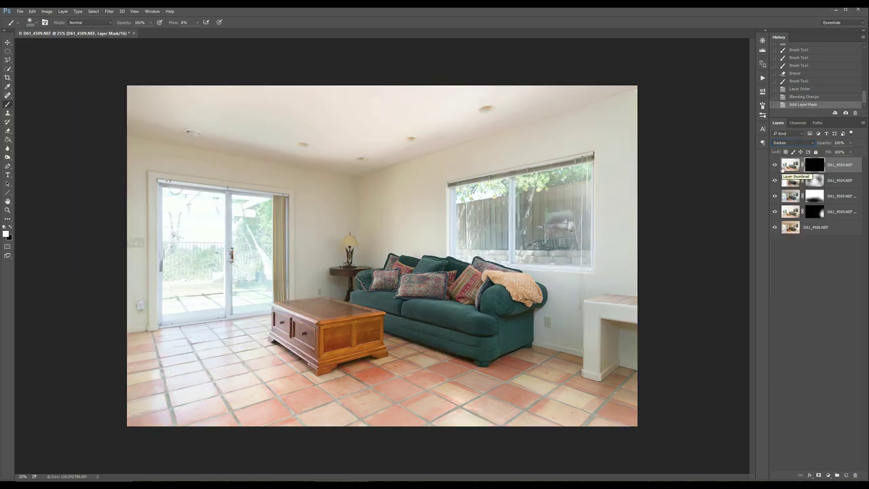
pyautogui.click(197, 24)
pyautogui.moveTo(197, 27); pyautogui.dragTo(235, 34)
pyautogui.press('[')
pyautogui.press('[')
pyautogui.press('[')
pyautogui.press('[')
pyautogui.press('[')
pyautogui.press('[')
pyautogui.press('[')
pyautogui.press('[')
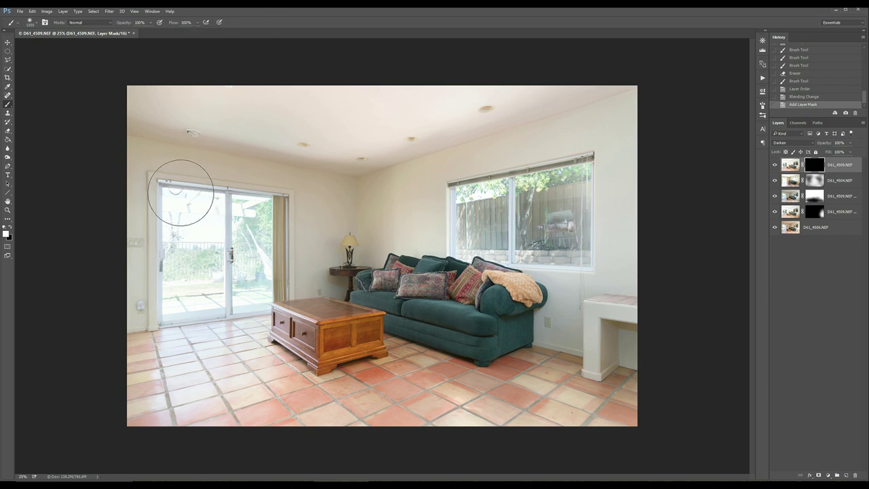
pyautogui.moveTo(175, 201)
pyautogui.mouseDown()
pyautogui.moveTo(170, 299)
pyautogui.moveTo(181, 216)
pyautogui.moveTo(274, 218)
pyautogui.moveTo(248, 222)
pyautogui.moveTo(251, 271)
pyautogui.moveTo(261, 278)
pyautogui.moveTo(221, 306)
pyautogui.moveTo(189, 296)
pyautogui.moveTo(176, 303)
pyautogui.moveTo(226, 269)
pyautogui.moveTo(223, 253)
pyautogui.moveTo(217, 270)
pyautogui.moveTo(173, 290)
pyautogui.moveTo(174, 305)
pyautogui.moveTo(171, 211)
pyautogui.moveTo(187, 250)
pyautogui.mouseUp()
pyautogui.moveTo(466, 184)
pyautogui.mouseDown()
pyautogui.moveTo(486, 199)
pyautogui.moveTo(502, 189)
pyautogui.mouseUp()
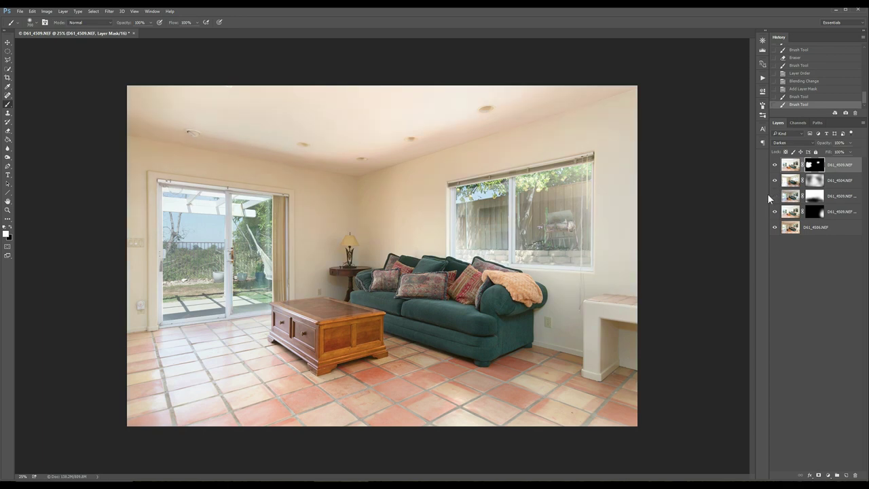
pyautogui.click(775, 196)
pyautogui.click(9, 59)
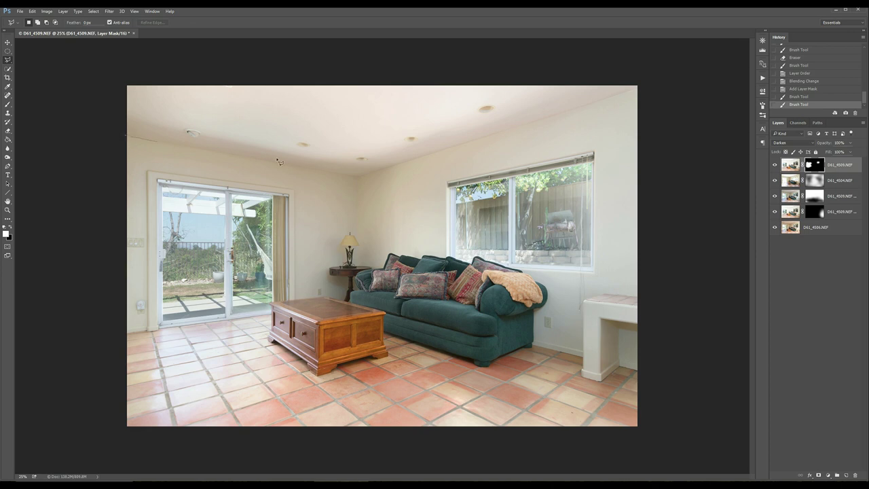
# Step: Outline the ceiling with a four-point polygonal selection
pyautogui.click(359, 178)
pyautogui.click(654, 83)
pyautogui.click(106, 71)
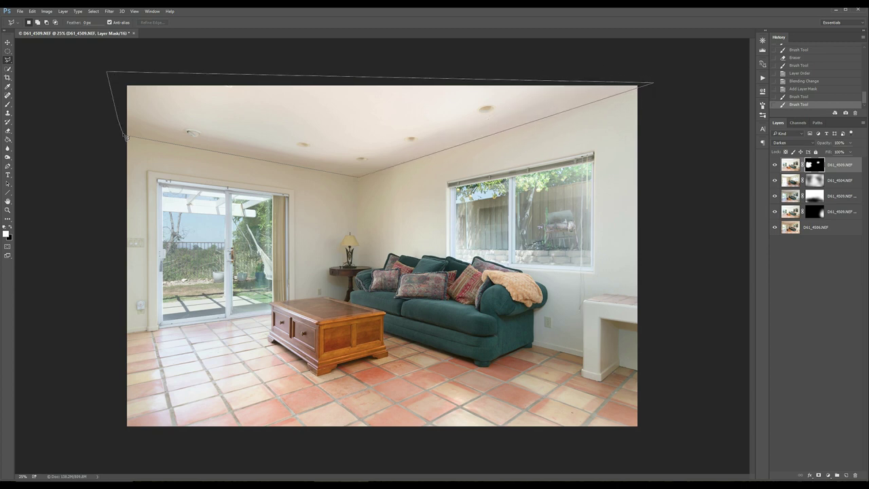
pyautogui.click(127, 138)
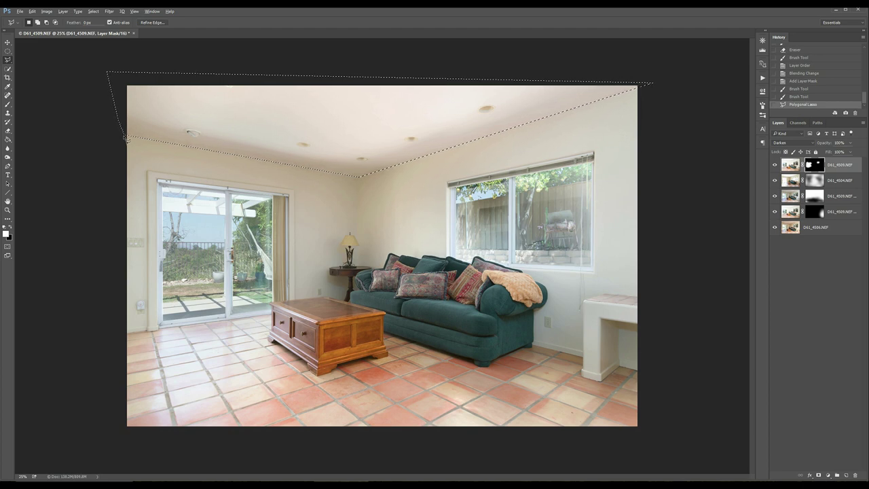
# Step: Feather the ceiling selection by 5 pixels
pyautogui.hotkey('alt', 's')
pyautogui.press('m')
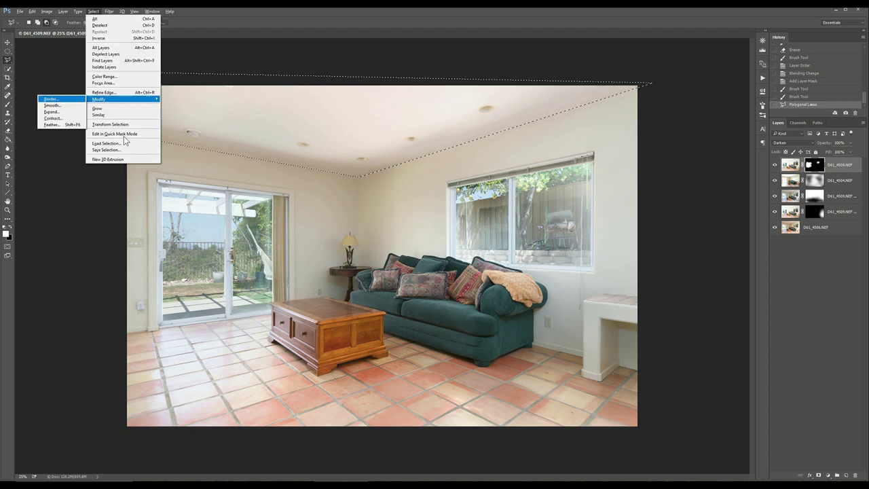
pyautogui.press('f')
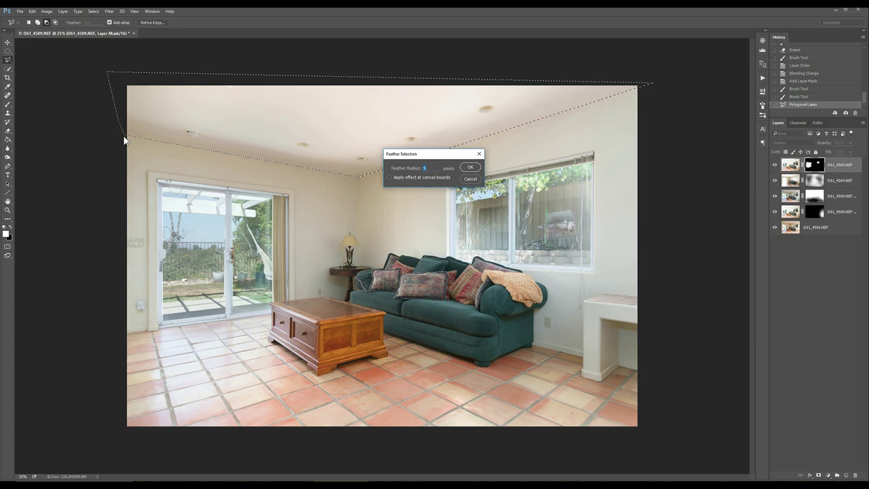
pyautogui.press('Return')
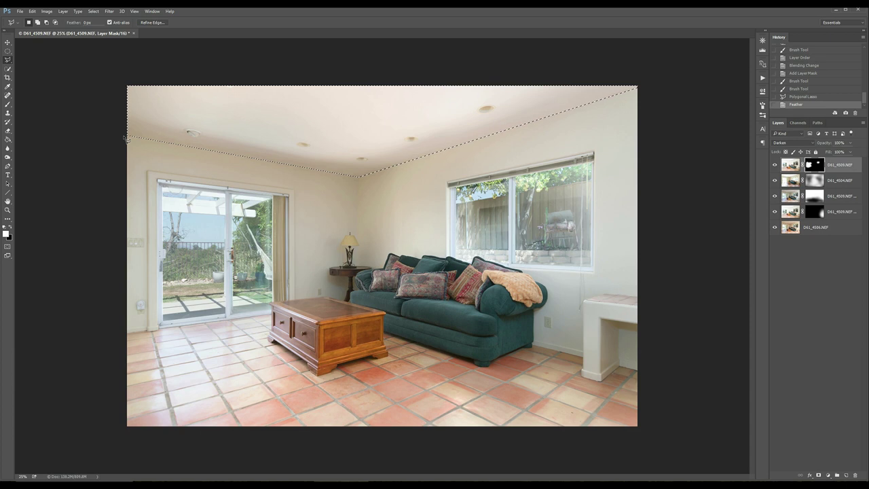
pyautogui.hotkey('alt', 'l')
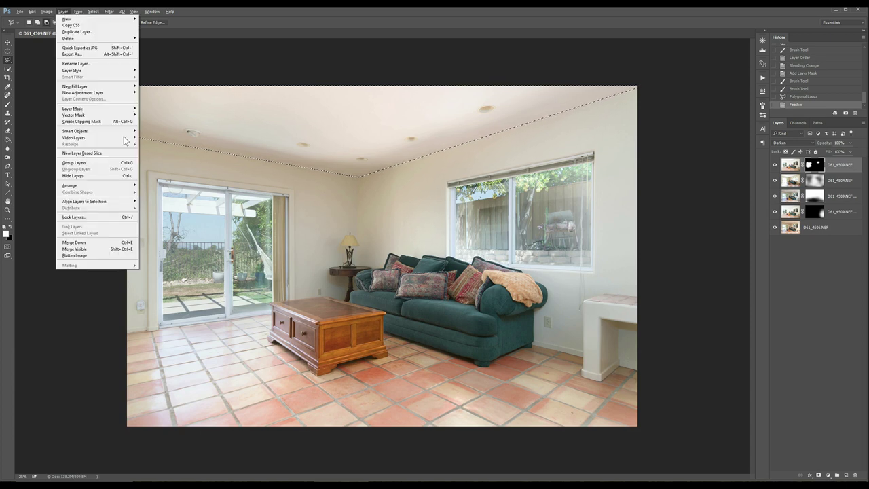
# Step: Add a Hue/Saturation adjustment layer lowering the ceiling's saturation to -42
pyautogui.press('j')
pyautogui.press('h')
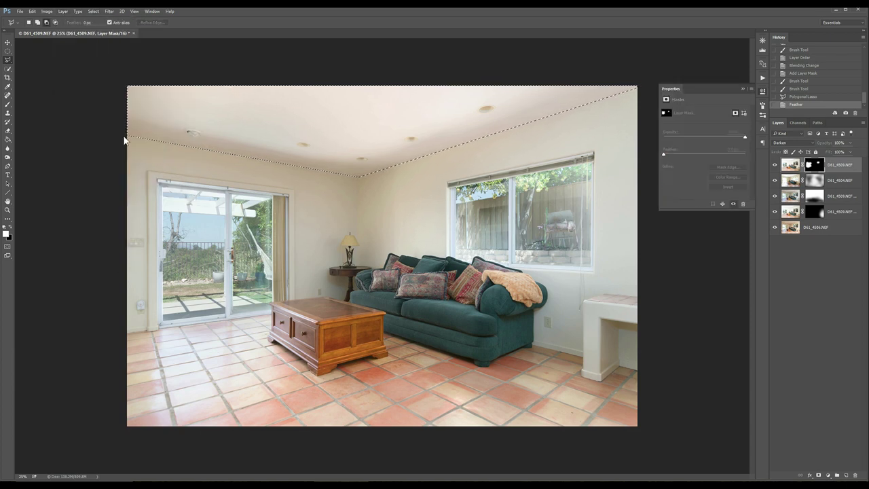
pyautogui.press('Return')
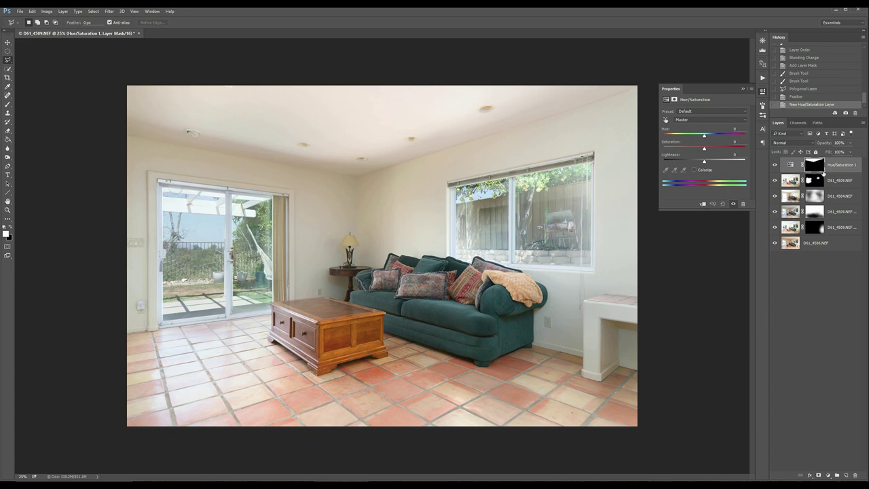
pyautogui.click(683, 149)
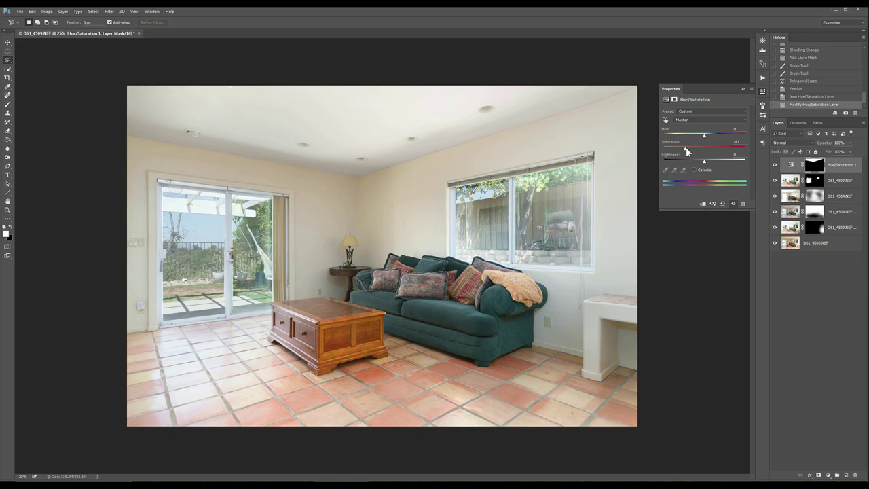
pyautogui.moveTo(686, 148); pyautogui.dragTo(655, 145)
pyautogui.moveTo(656, 146); pyautogui.dragTo(686, 146)
pyautogui.moveTo(688, 151); pyautogui.dragTo(689, 151)
pyautogui.click(742, 88)
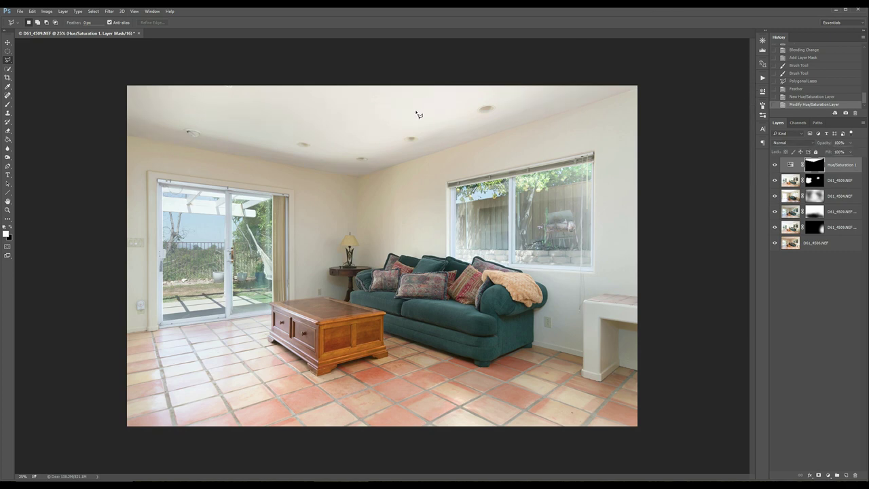
# Step: Fit the image on screen, flatten it and save it as D61_4504-Edit.tif
pyautogui.hotkey('alt', 'v')
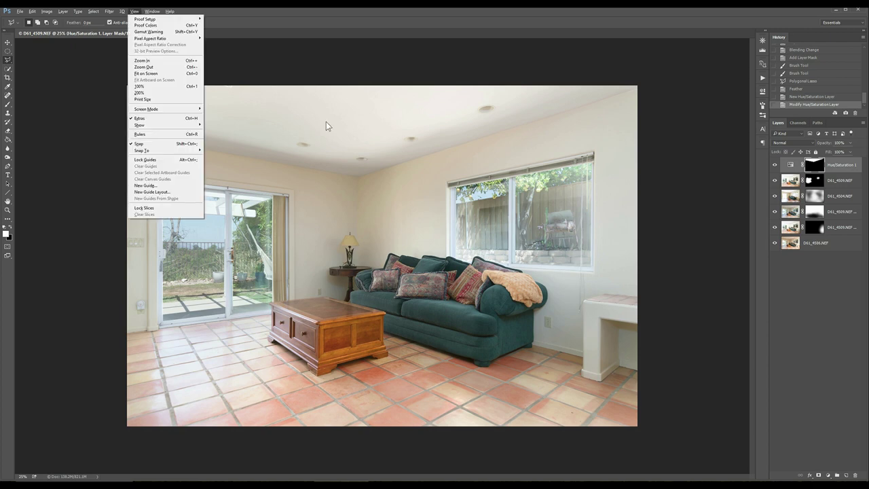
pyautogui.press('f')
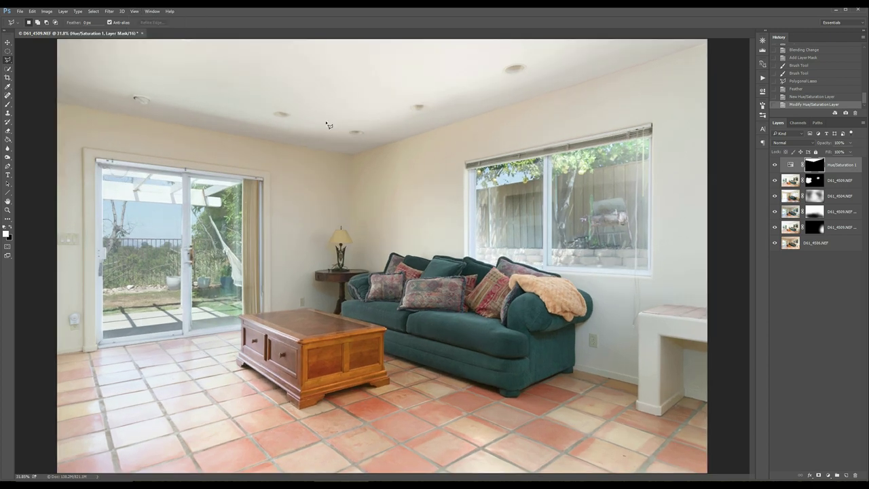
pyautogui.hotkey('alt', 'l')
pyautogui.press('f')
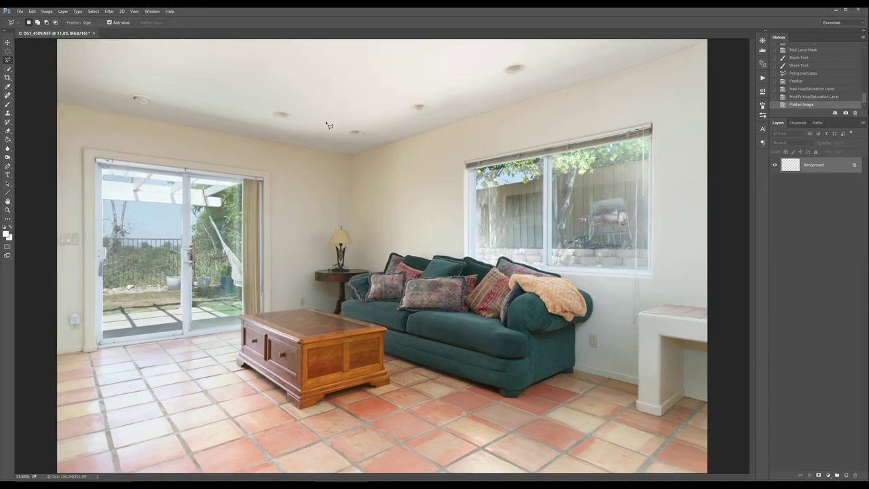
pyautogui.hotkey('ctrl', 's')
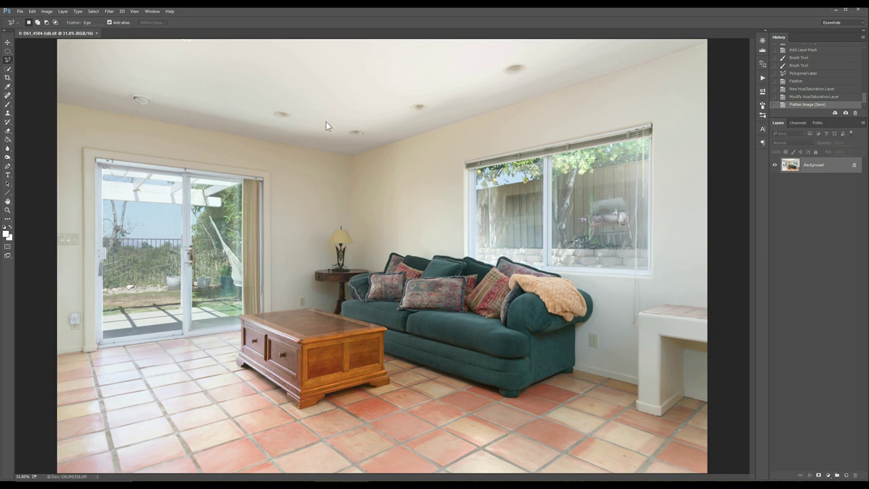
# Step: In Lightroom, give D61_4504-Edit.tif the RE Light Bump No Vert preset and Whites +40
pyautogui.hotkey('alt', 'Tab')
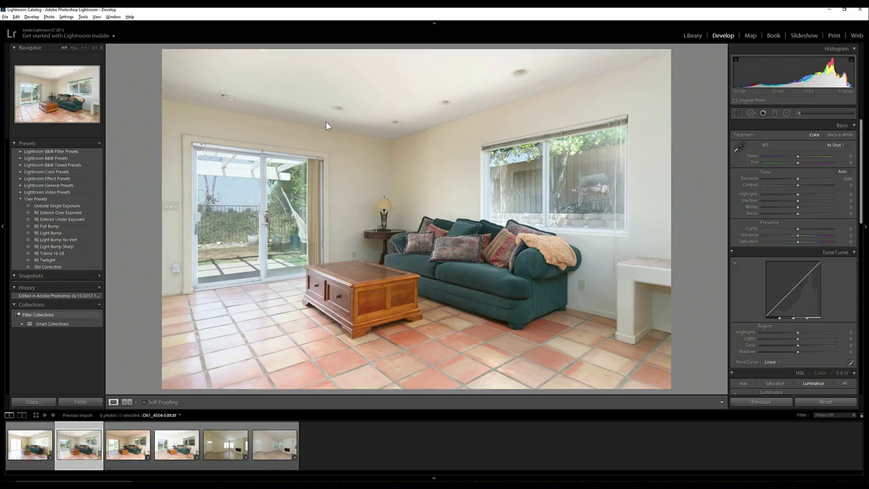
pyautogui.click(57, 239)
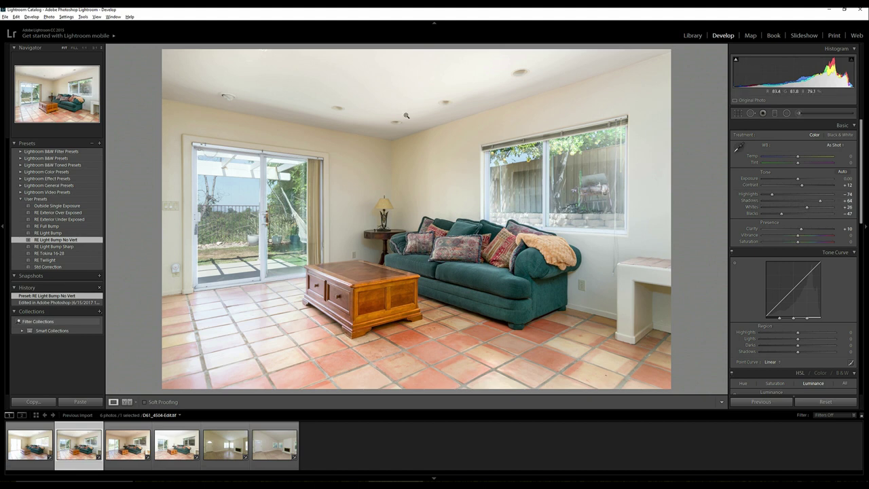
pyautogui.click(812, 205)
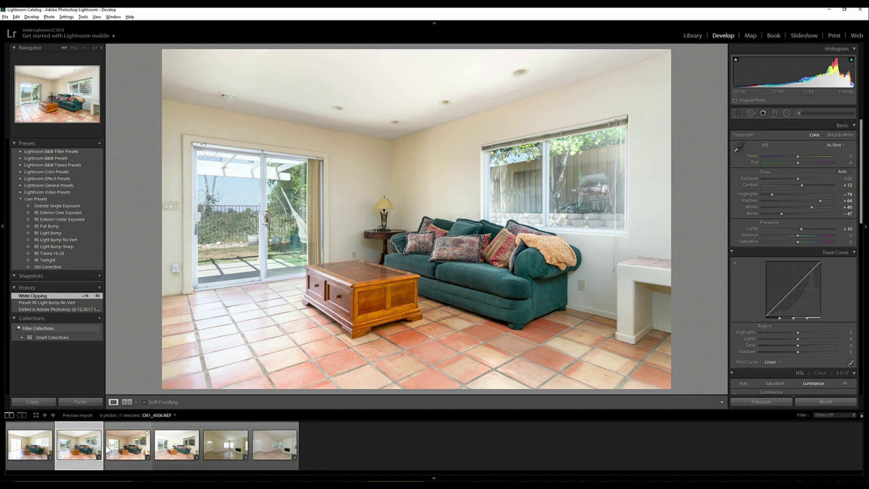
pyautogui.click(127, 447)
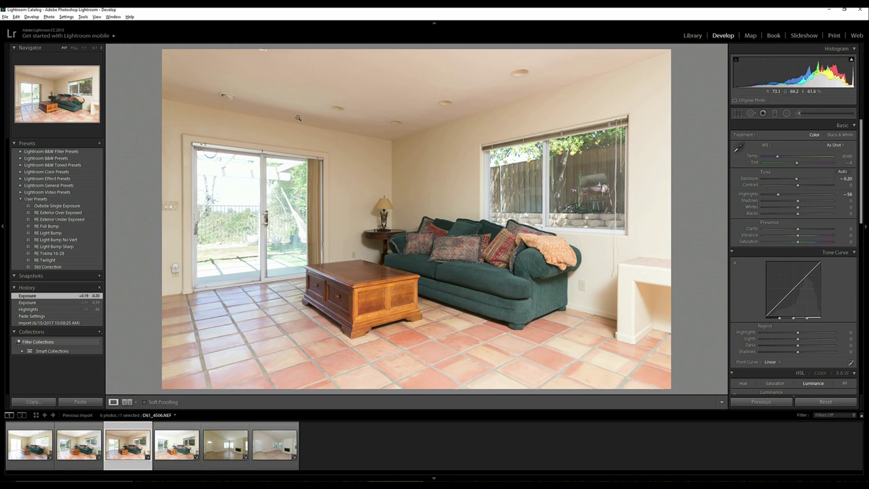
pyautogui.click(42, 440)
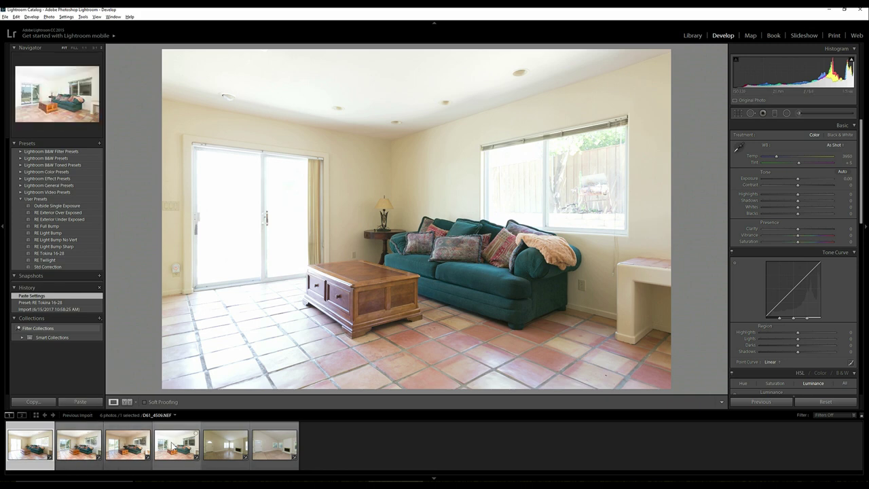
pyautogui.click(90, 443)
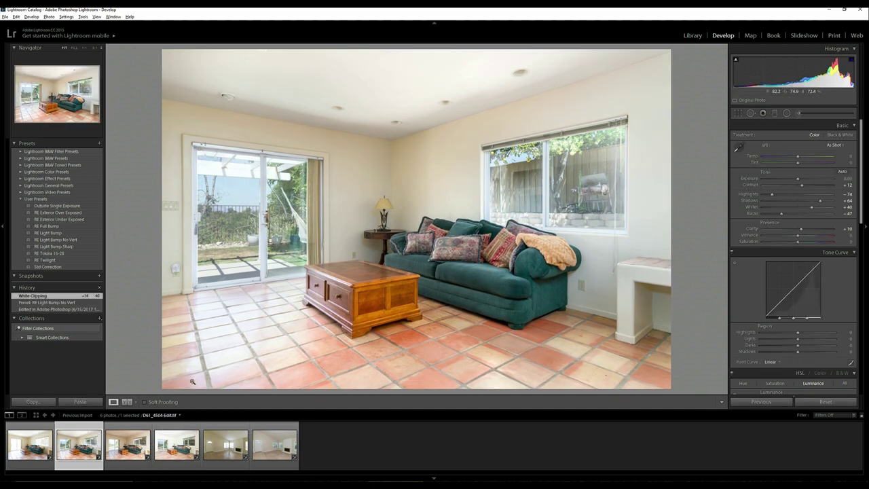
# Step: Select the fifth and sixth filmstrip frames, D61_4666 and D61_4667, together
pyautogui.click(236, 450)
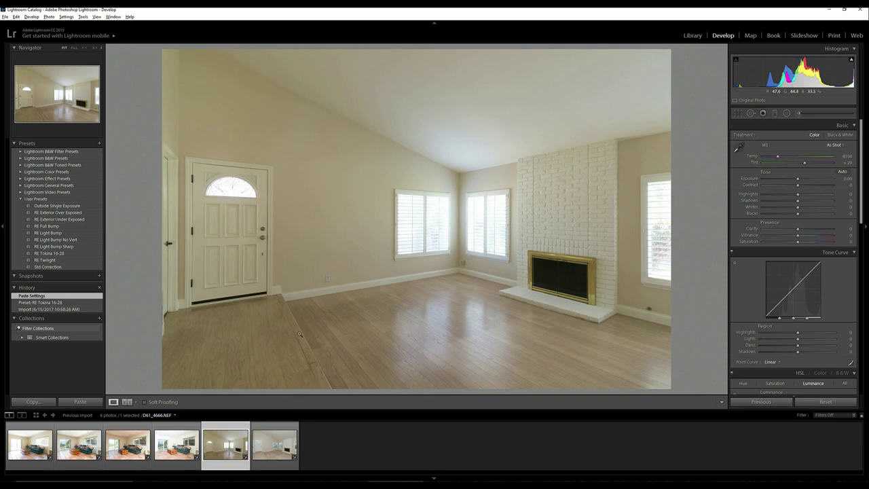
pyautogui.click(289, 448)
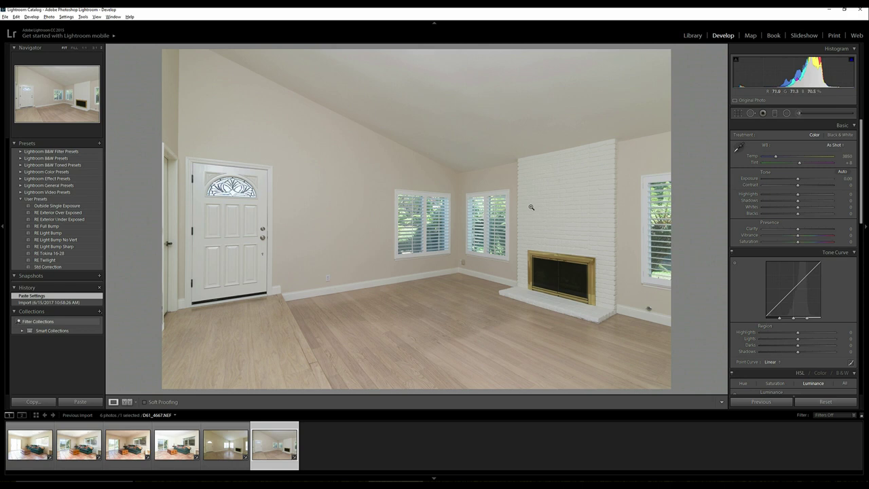
pyautogui.keyDown('ctrl'); pyautogui.click(233, 448); pyautogui.keyUp('ctrl')
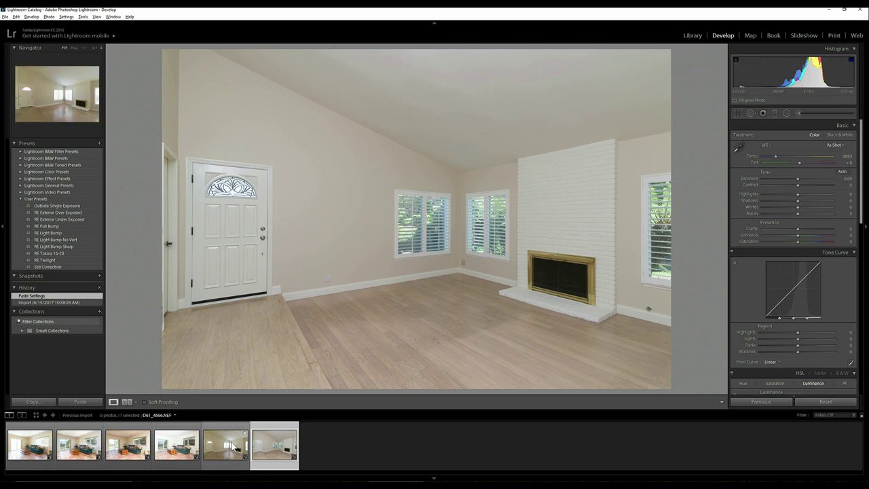
# Step: Send D61_4666 and D61_4667 to Photoshop via Edit In > Open as Layers
pyautogui.rightClick(233, 448)
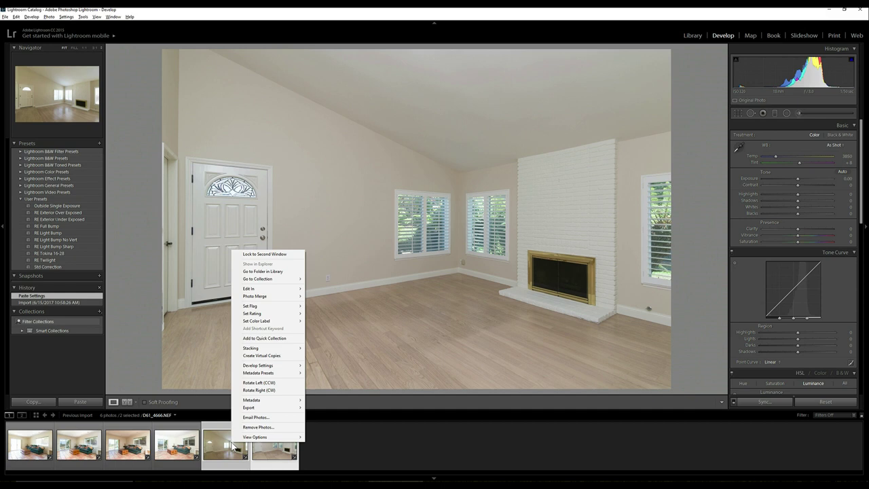
pyautogui.moveTo(265, 290)
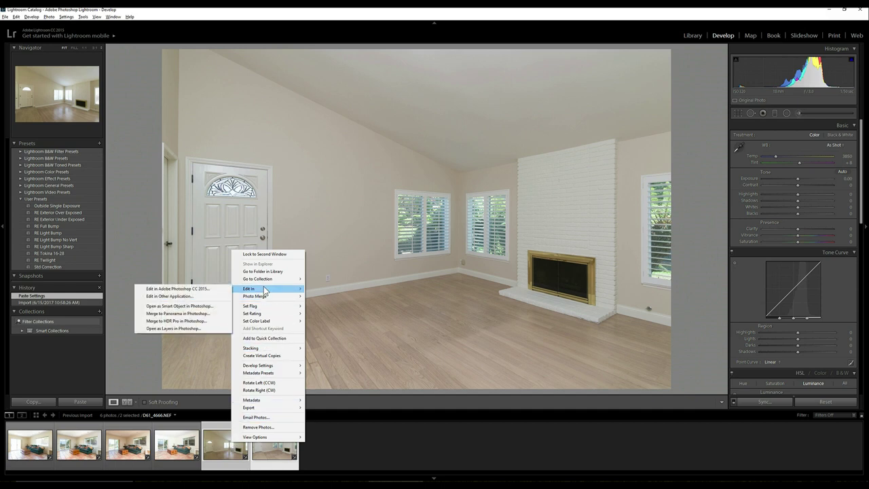
pyautogui.click(191, 329)
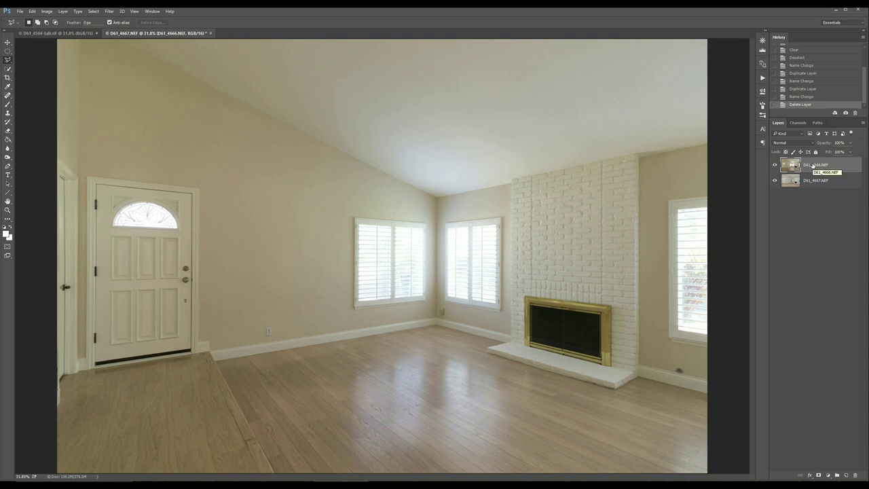
# Step: Give the top layer an inverted Luminosity-blended mask and set the brush flow to 8
pyautogui.press('F2')
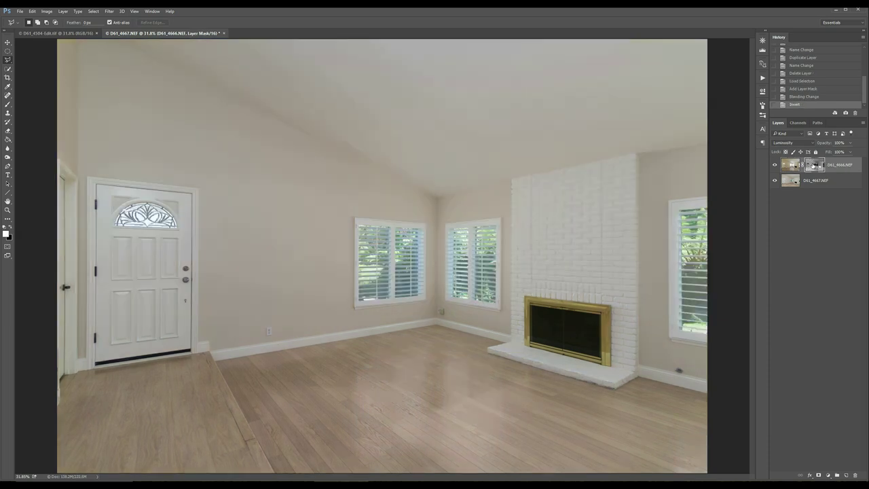
pyautogui.hotkey('ctrl', '-')
pyautogui.press('b')
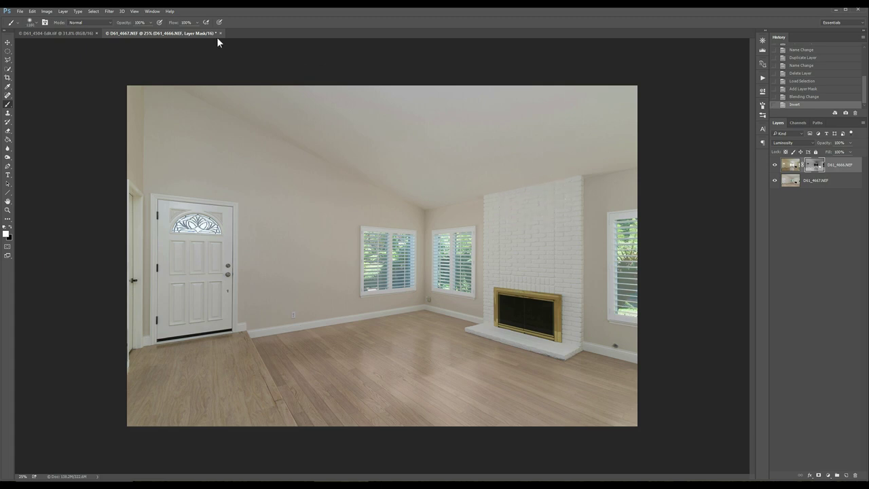
pyautogui.click(197, 23)
pyautogui.write('8')
# Step: Paint the flash frame in over the fireplace bricks, the door edge and the floor
pyautogui.moveTo(366, 98)
pyautogui.mouseDown()
pyautogui.moveTo(464, 186)
pyautogui.moveTo(507, 207)
pyautogui.moveTo(511, 248)
pyautogui.mouseUp()
pyautogui.press(']')
pyautogui.press(']')
pyautogui.press(']')
pyautogui.press(']')
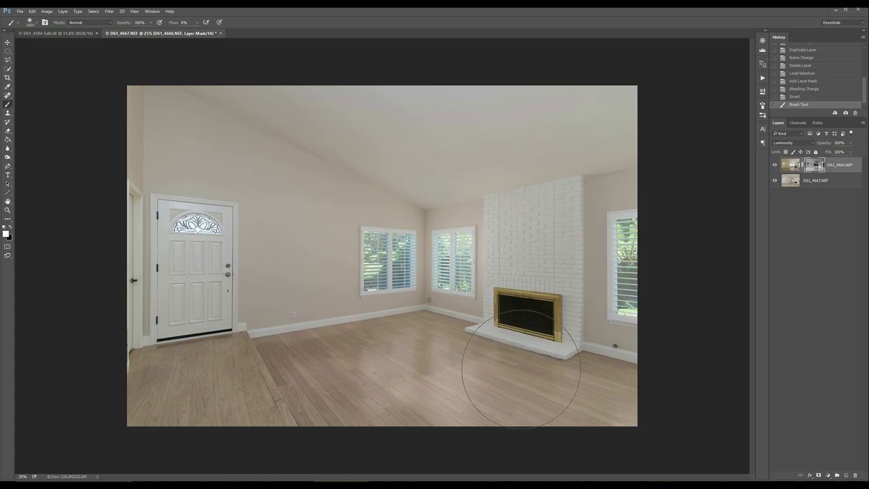
pyautogui.moveTo(523, 338)
pyautogui.mouseDown()
pyautogui.moveTo(377, 367)
pyautogui.moveTo(533, 379)
pyautogui.moveTo(557, 360)
pyautogui.mouseUp()
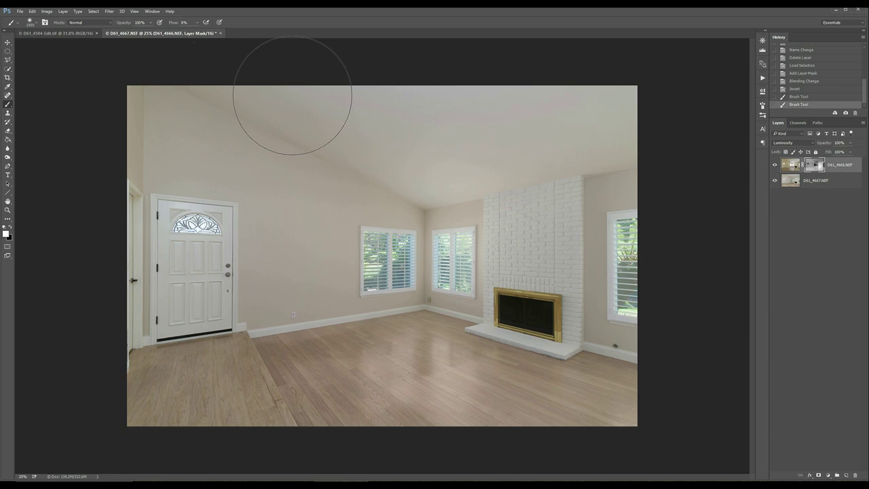
pyautogui.moveTo(239, 151)
pyautogui.mouseDown()
pyautogui.moveTo(173, 151)
pyautogui.moveTo(157, 177)
pyautogui.moveTo(152, 411)
pyautogui.moveTo(175, 435)
pyautogui.mouseUp()
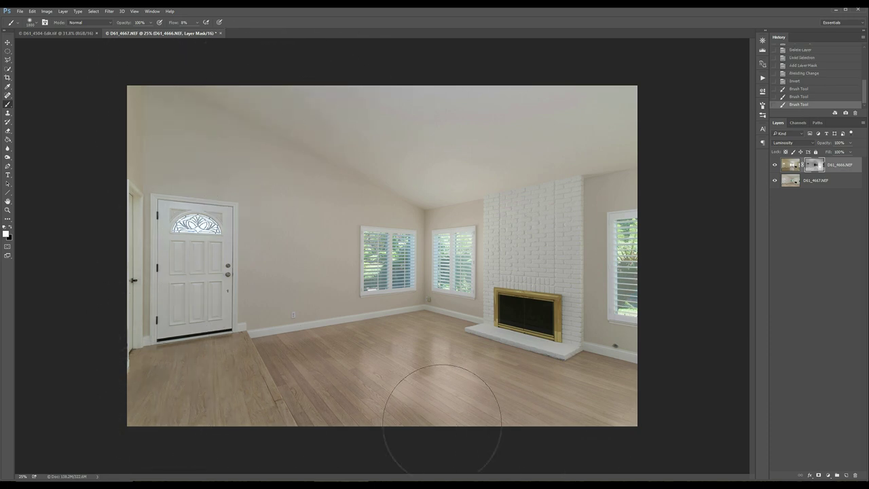
pyautogui.moveTo(553, 404); pyautogui.dragTo(339, 346)
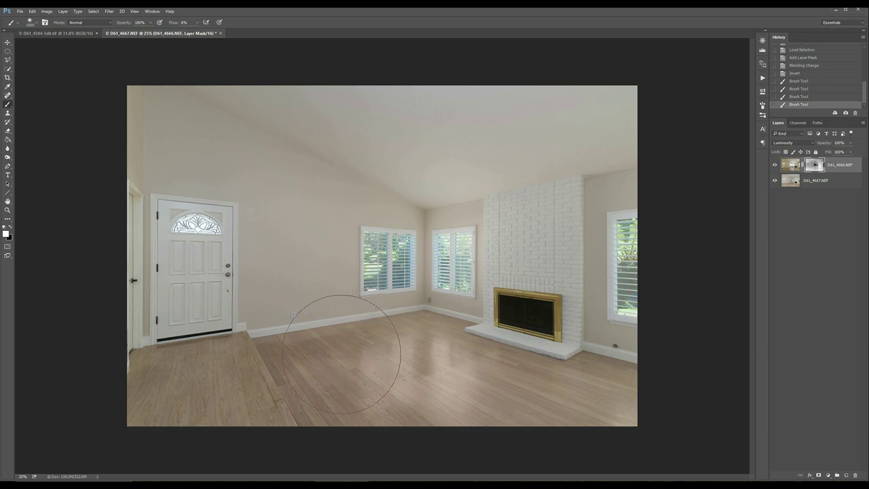
pyautogui.click(521, 334)
pyautogui.moveTo(528, 300); pyautogui.dragTo(527, 296)
pyautogui.click(542, 295)
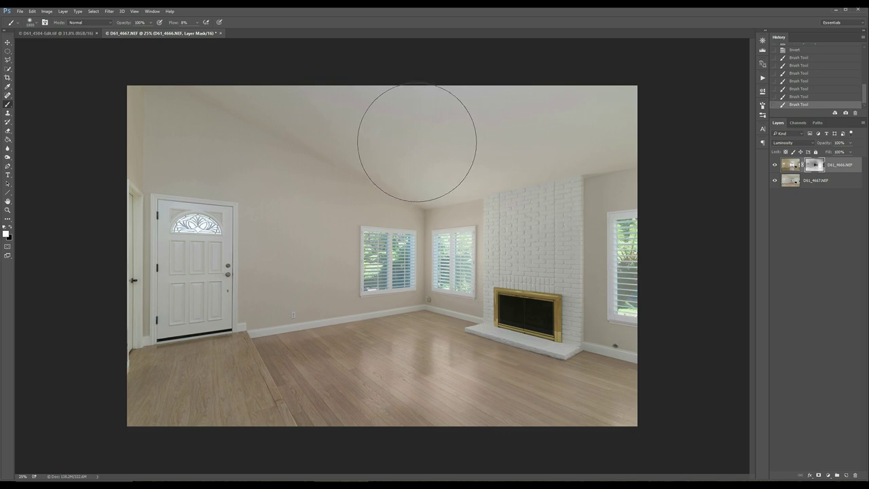
pyautogui.click(546, 213)
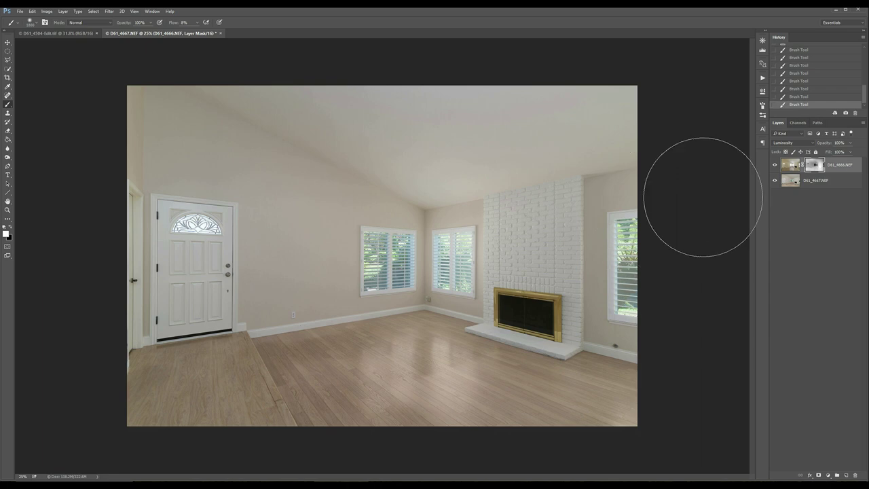
pyautogui.click(818, 181)
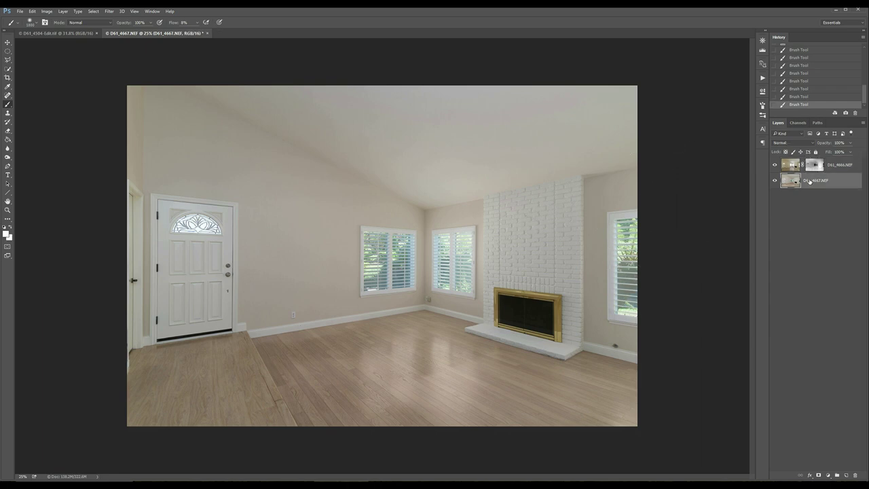
pyautogui.hotkey('ctrl', 'j')
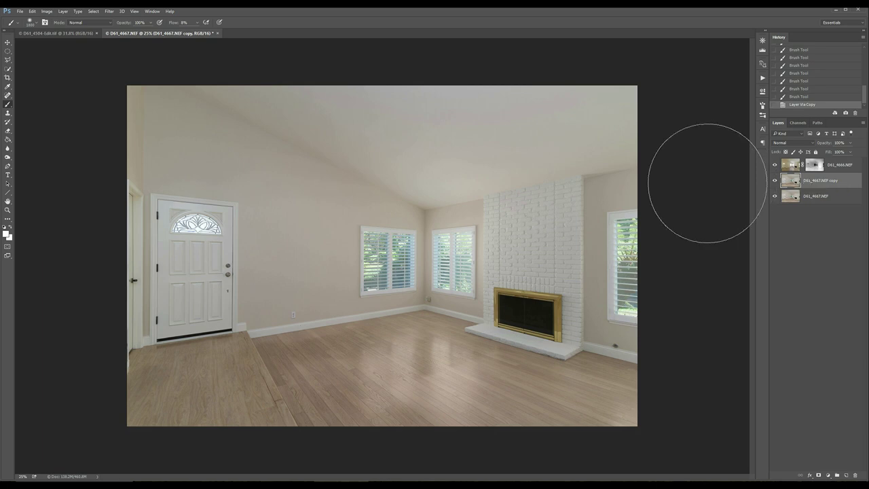
pyautogui.hotkey('alt', 'i')
pyautogui.press('j')
pyautogui.press('m')
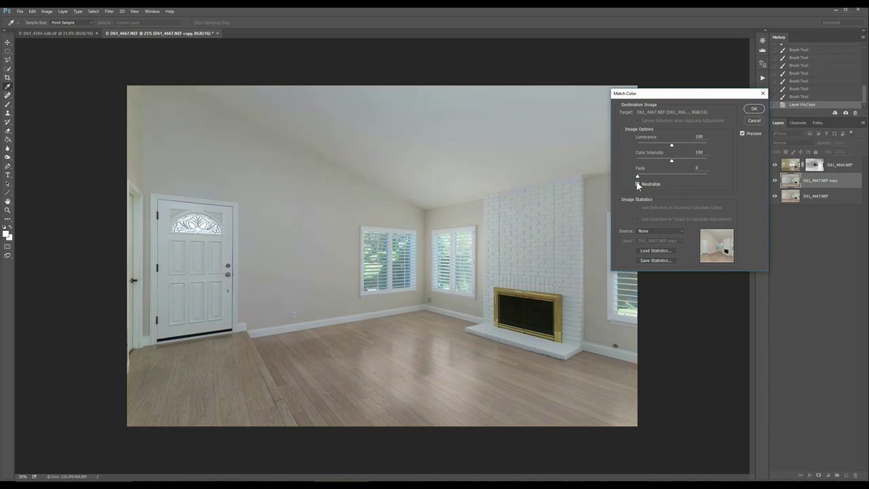
pyautogui.click(750, 120)
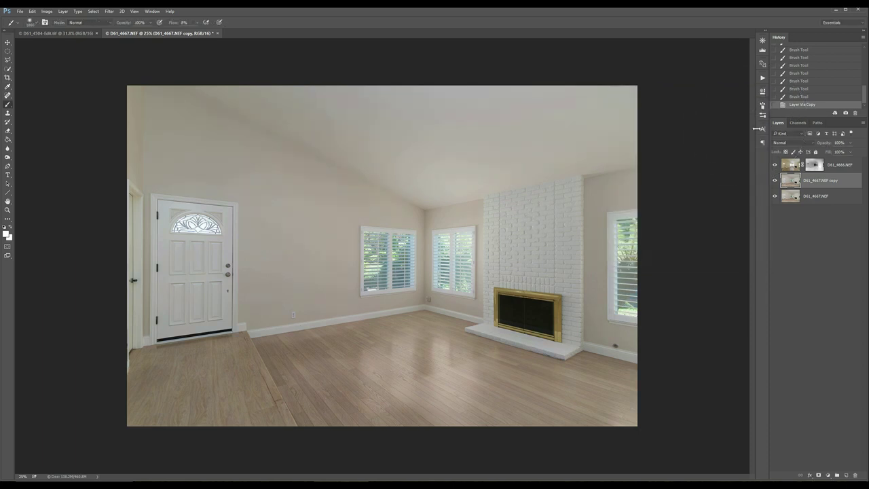
pyautogui.press('Delete')
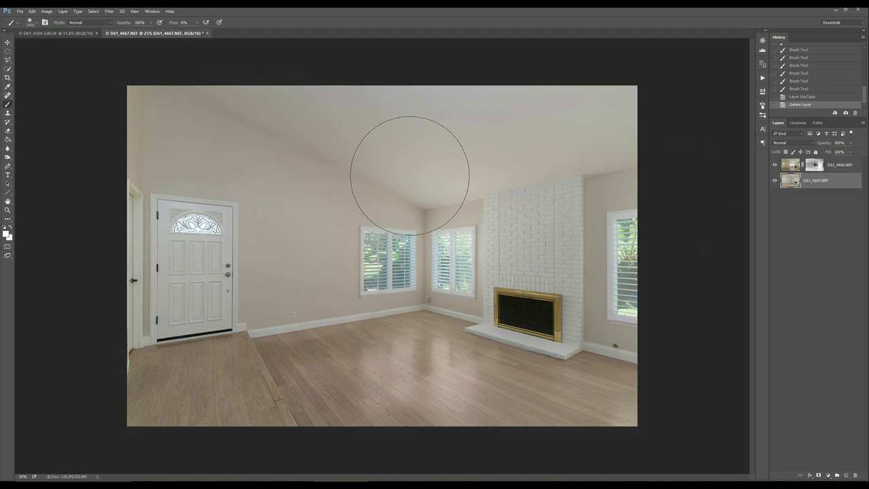
# Step: On the top D61_4666.NEF layer, draw a polygonal selection around the ceiling
pyautogui.click(846, 164)
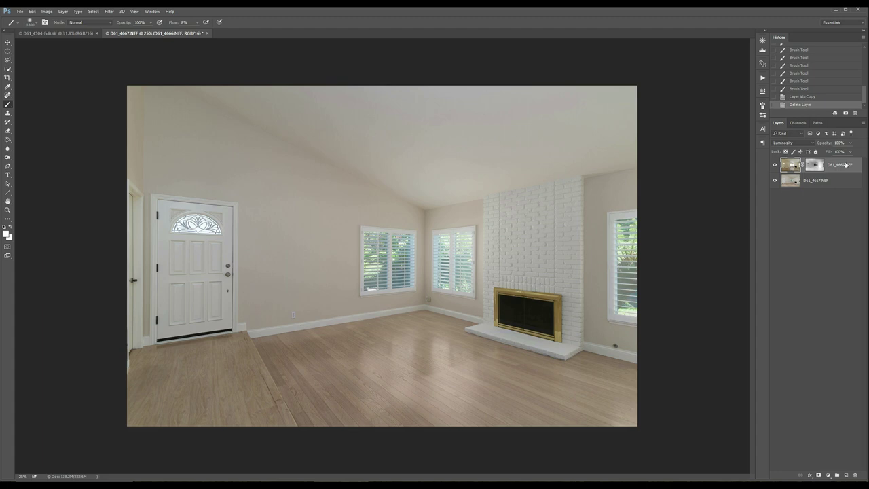
pyautogui.click(7, 60)
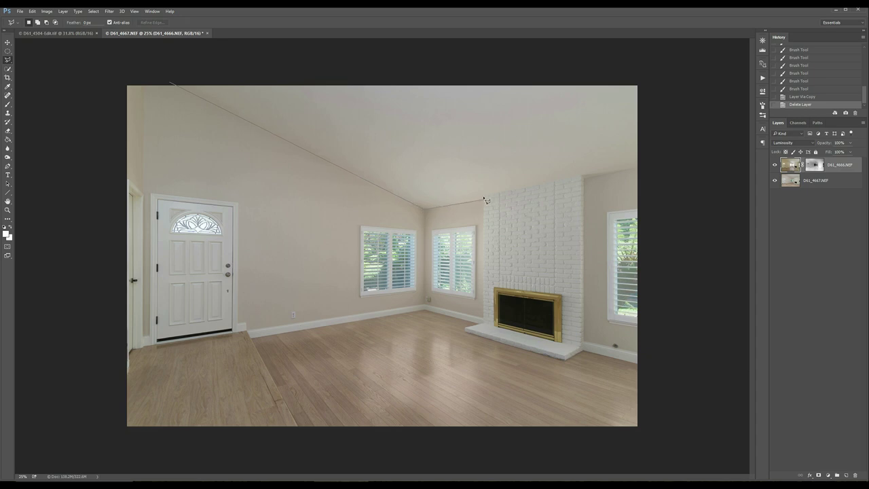
pyautogui.click(485, 199)
pyautogui.click(647, 164)
pyautogui.click(654, 75)
pyautogui.click(199, 75)
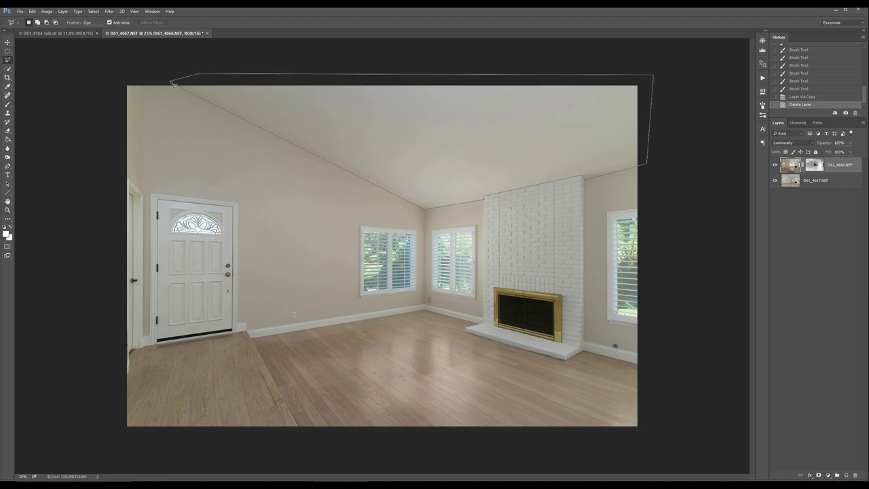
pyautogui.click(174, 84)
# Step: Feather the ceiling selection by 5 pixels
pyautogui.hotkey('alt', 's')
pyautogui.press('m')
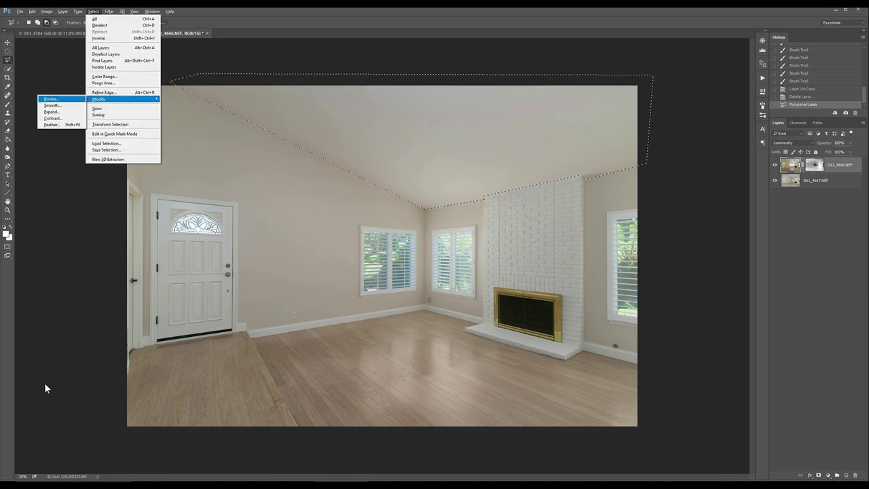
pyautogui.press('f')
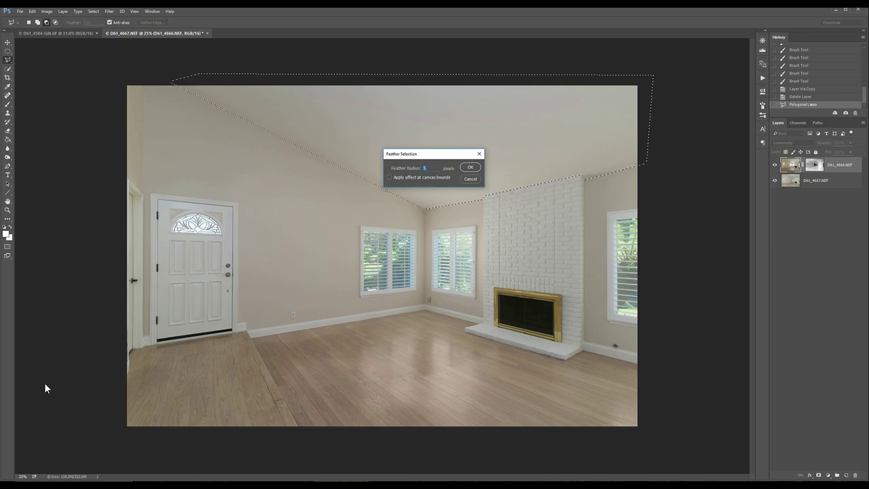
pyautogui.press('Return')
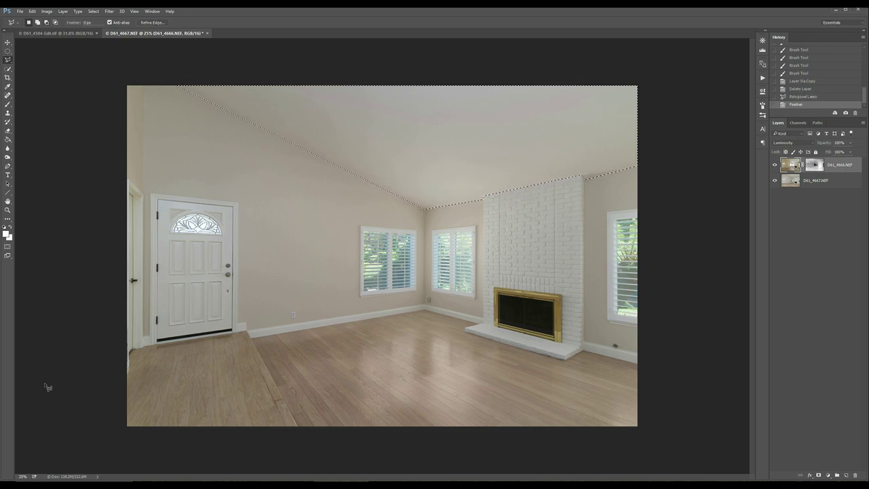
# Step: Add a Hue/Saturation adjustment layer setting the ceiling's saturation to -64
pyautogui.hotkey('alt', 'l')
pyautogui.press('j')
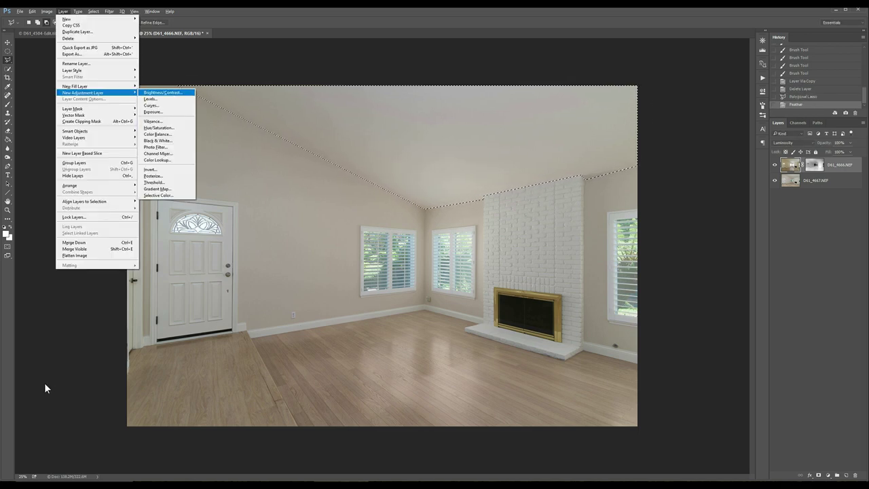
pyautogui.press('h')
pyautogui.press('Return')
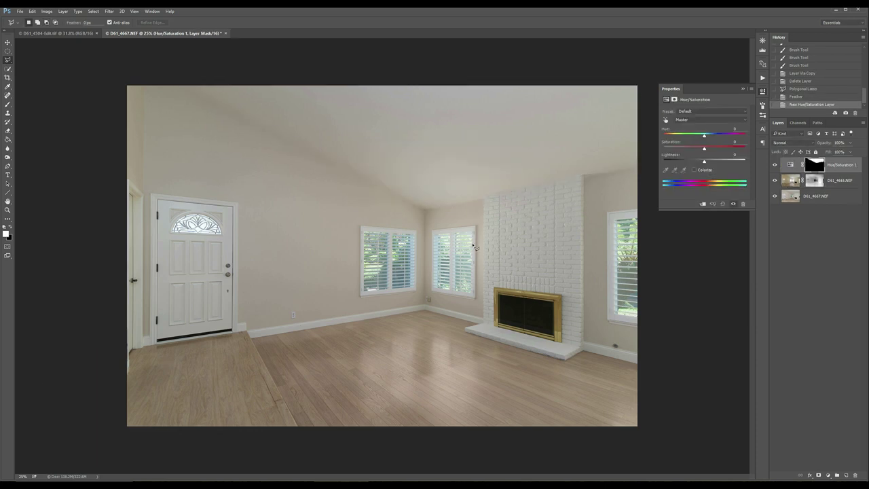
pyautogui.moveTo(683, 148)
pyautogui.mouseDown()
pyautogui.moveTo(691, 148)
pyautogui.moveTo(683, 150)
pyautogui.mouseUp()
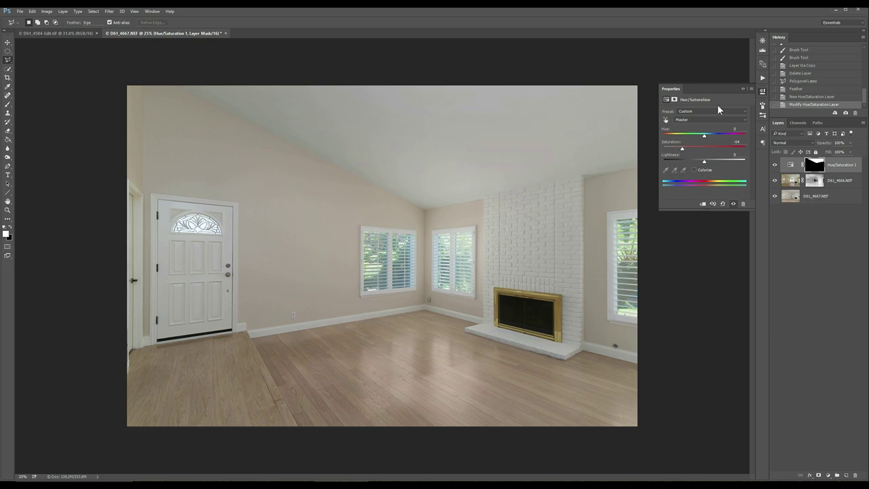
pyautogui.click(742, 87)
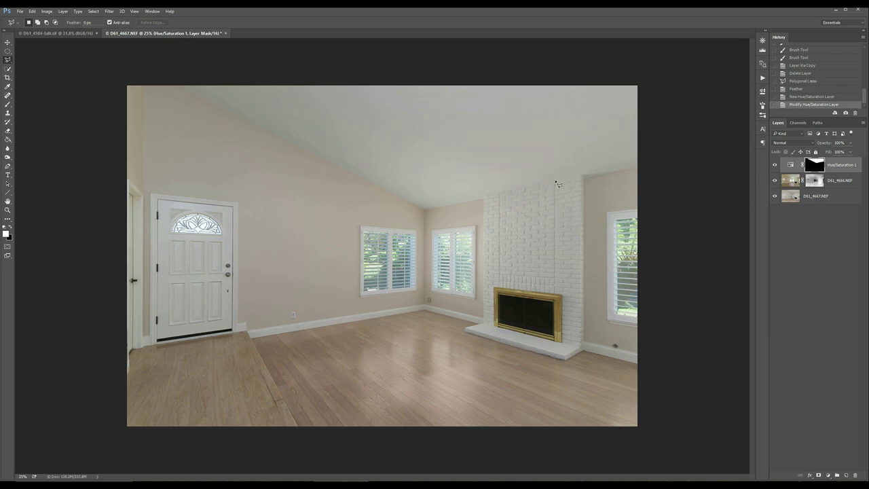
# Step: Fit the image on screen, flatten it and save it as D61_4666-Edit.tif
pyautogui.hotkey('alt', 'v')
pyautogui.hotkey('ctrl', '0')
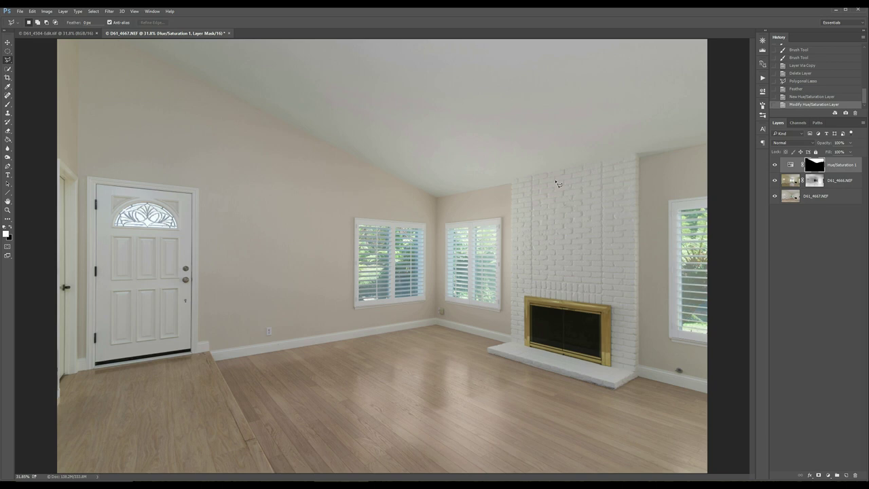
pyautogui.hotkey('alt', 'l')
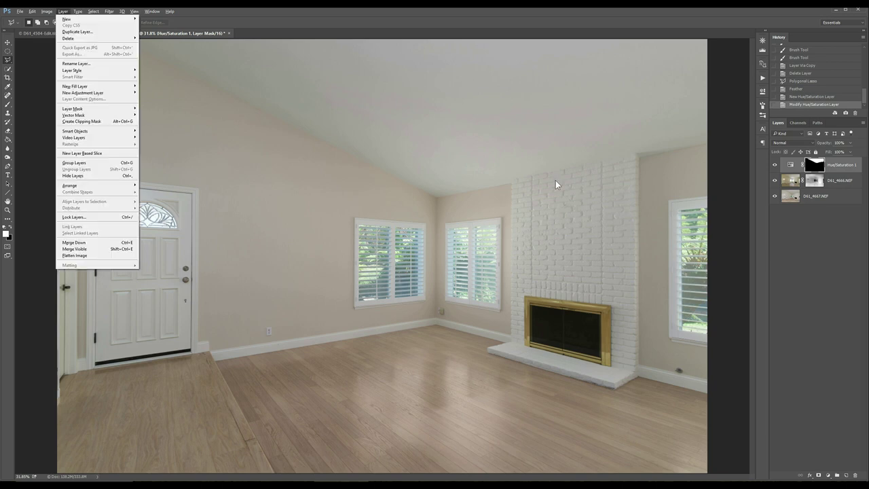
pyautogui.press('f')
pyautogui.hotkey('ctrl', 's')
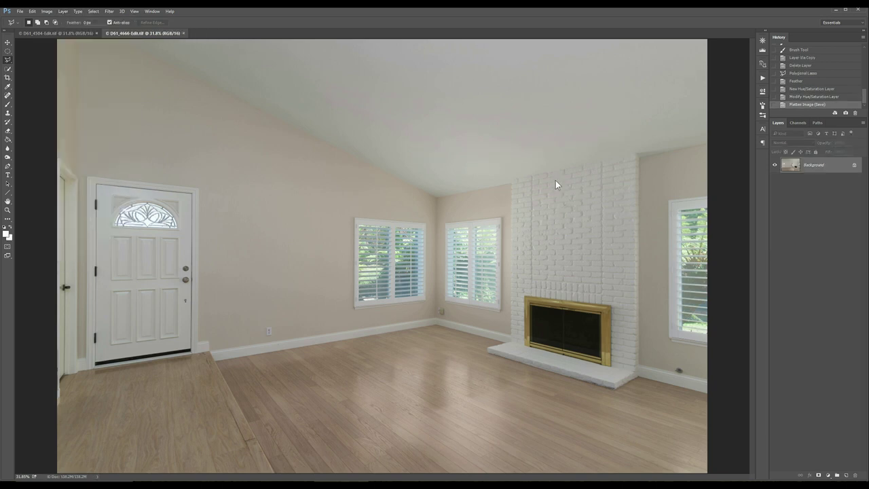
pyautogui.hotkey('alt', 'Tab')
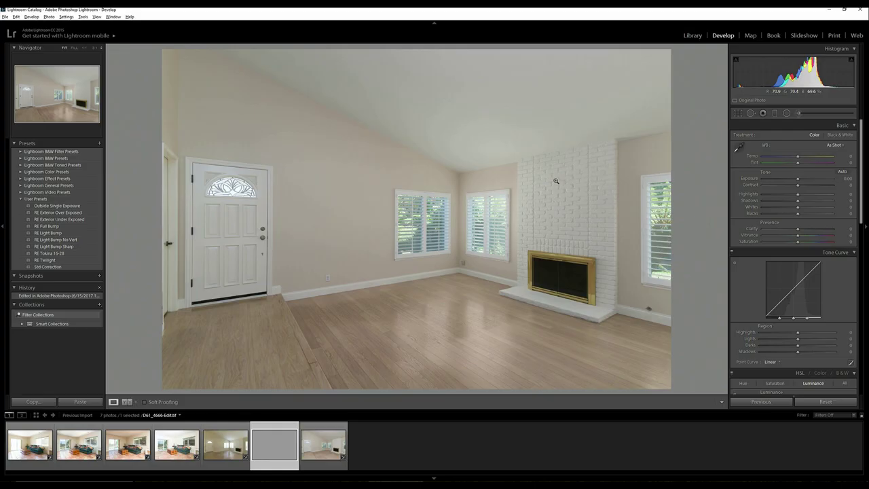
# Step: Open D61_4666-Edit.tif in the filmstrip and apply the RE Light Bump No Vert preset
pyautogui.click(333, 451)
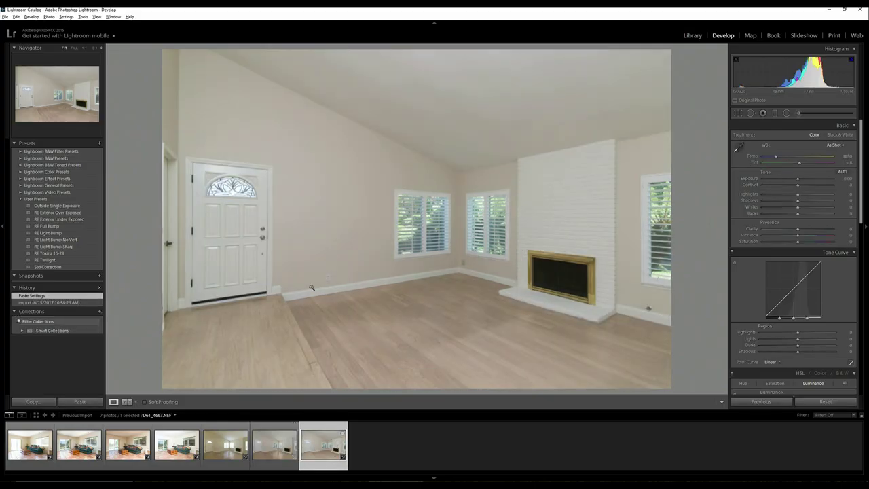
pyautogui.click(229, 454)
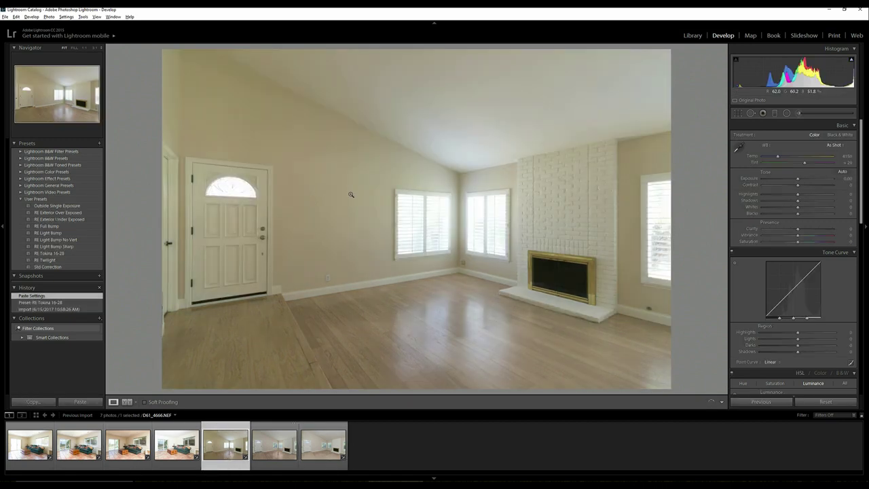
pyautogui.click(275, 440)
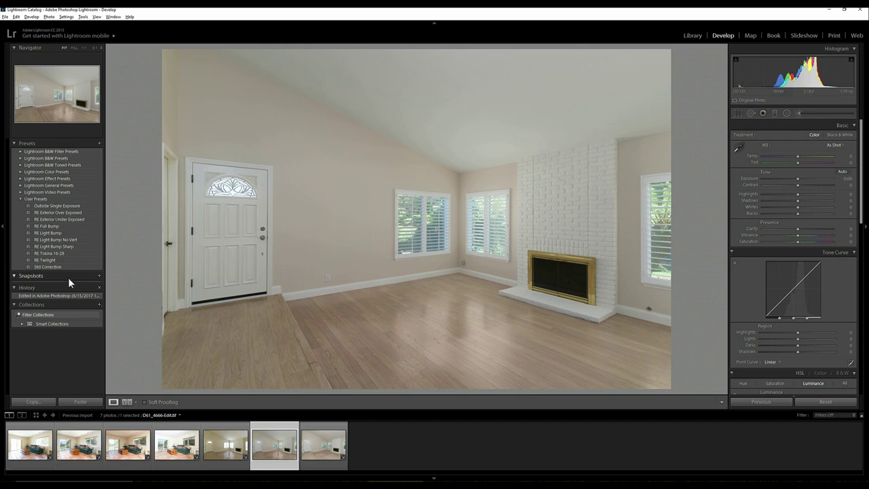
pyautogui.click(56, 238)
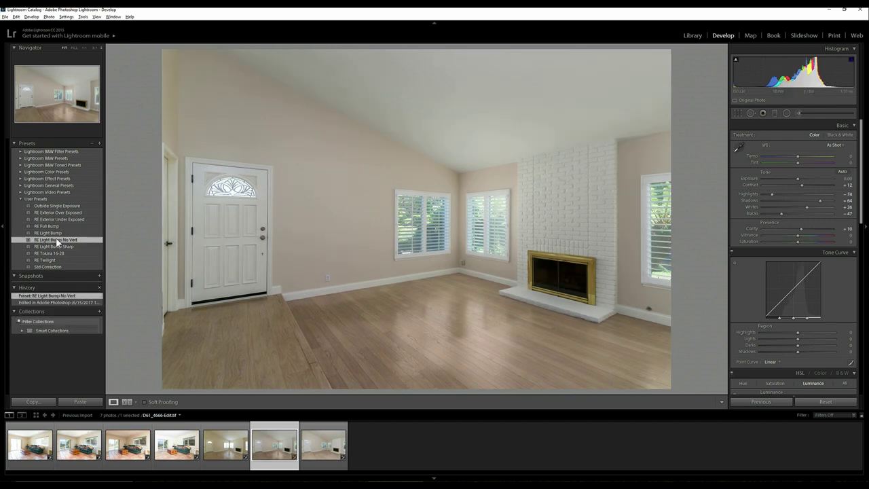
# Step: Raise Whites to +42 and set Highlights to -56
pyautogui.click(812, 206)
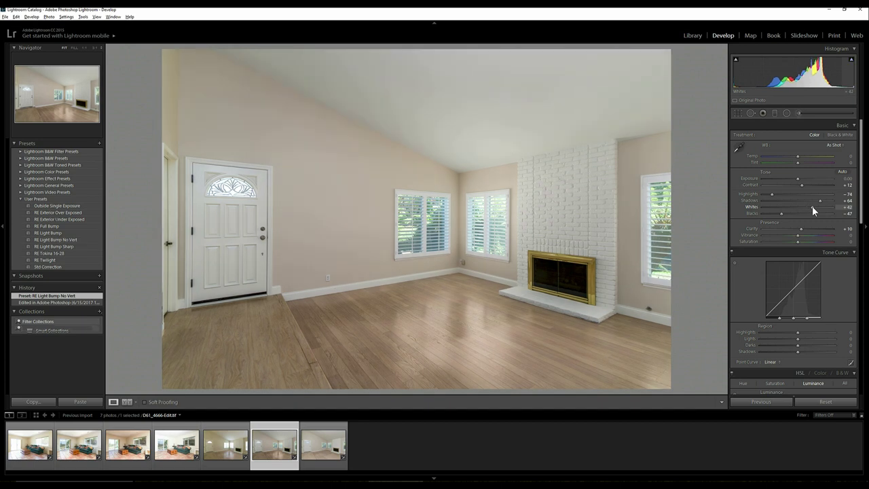
pyautogui.click(778, 194)
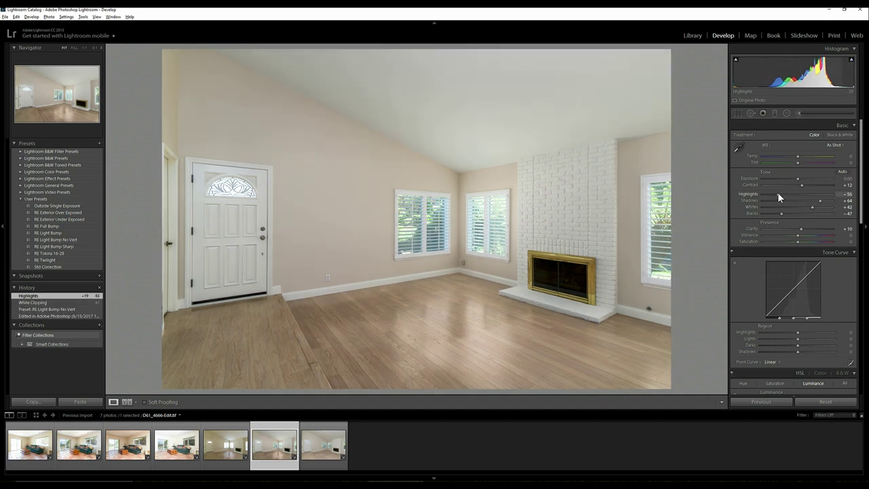
pyautogui.click(777, 192)
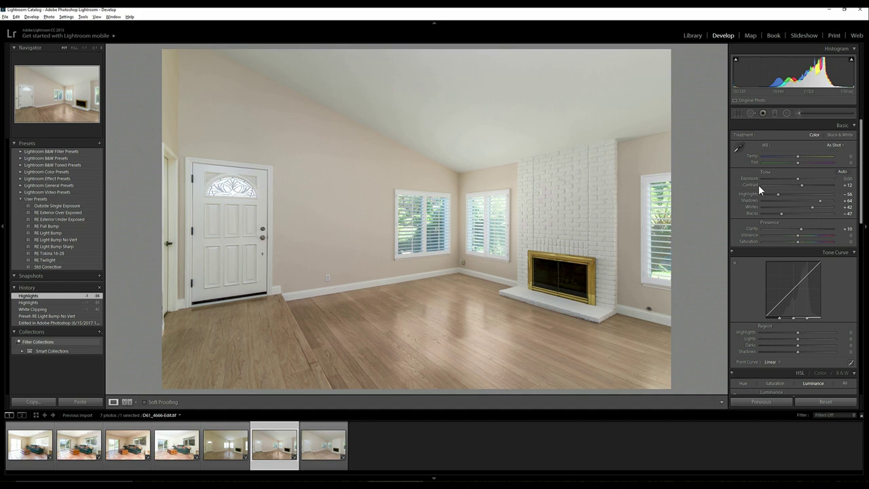
pyautogui.click(334, 451)
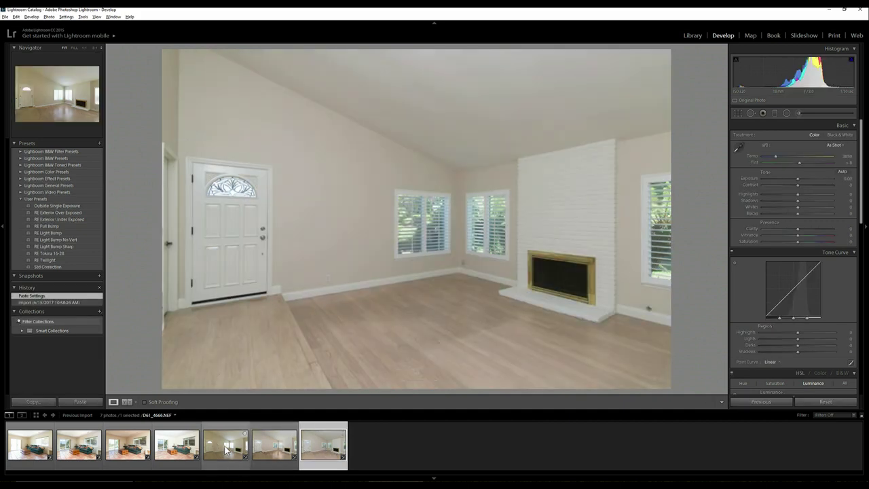
# Step: Compare D61_4666, the edited fireplace TIFF and D61_4506, ending on the edited living-room photo
pyautogui.click(225, 451)
pyautogui.click(286, 449)
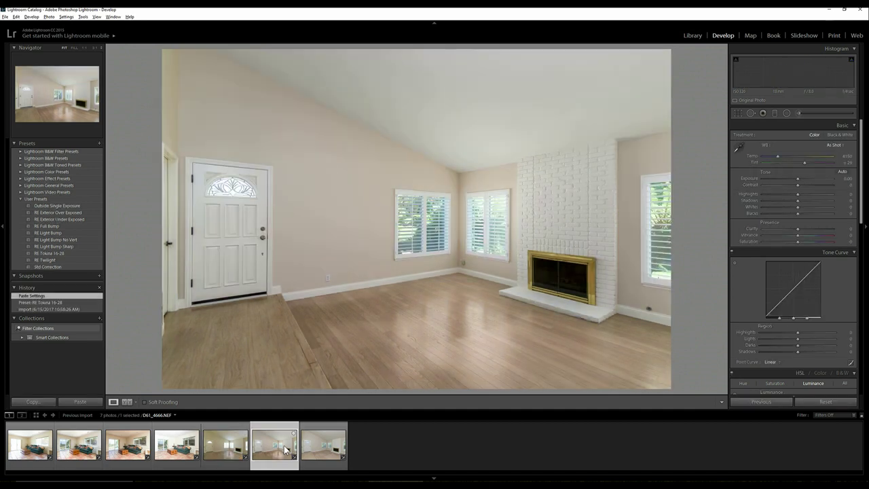
pyautogui.click(87, 453)
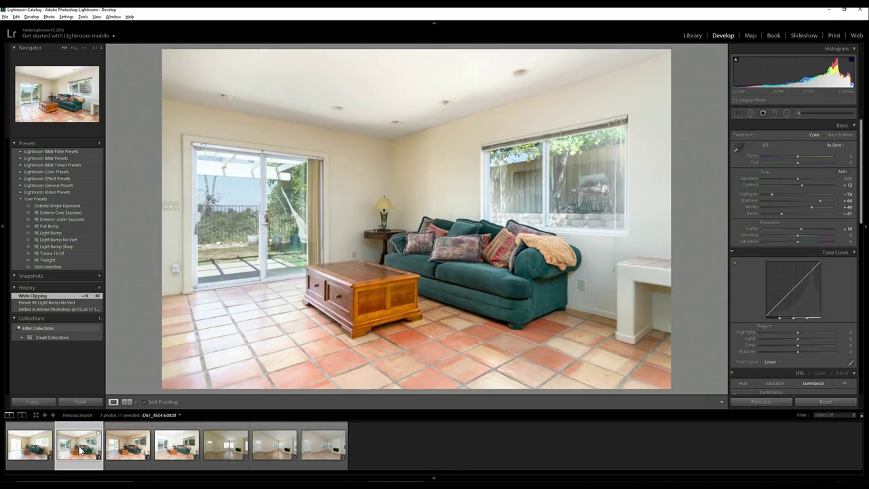
pyautogui.click(129, 450)
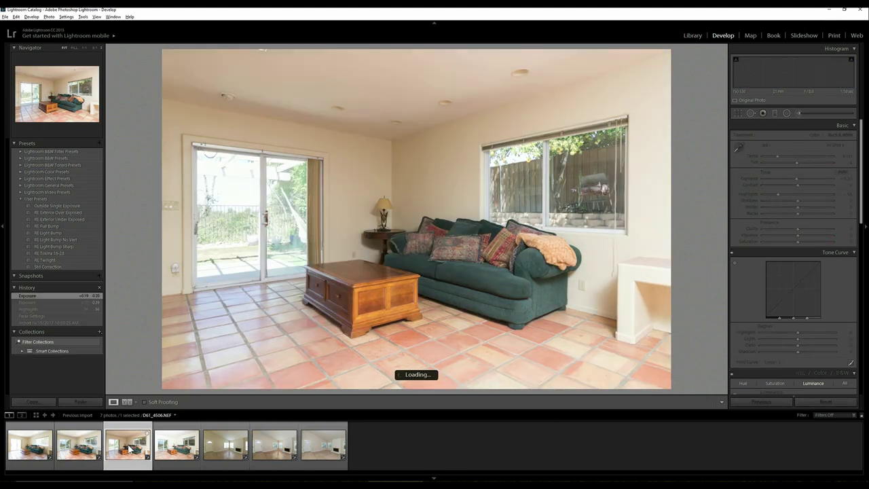
pyautogui.click(87, 445)
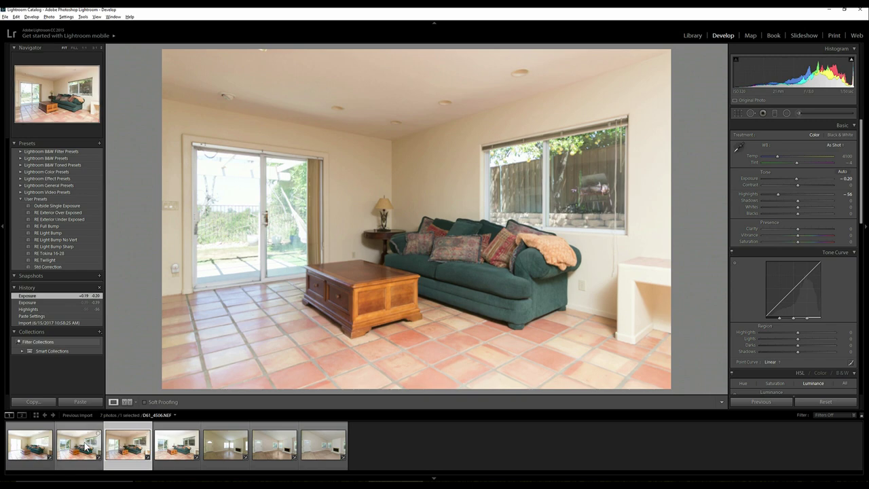